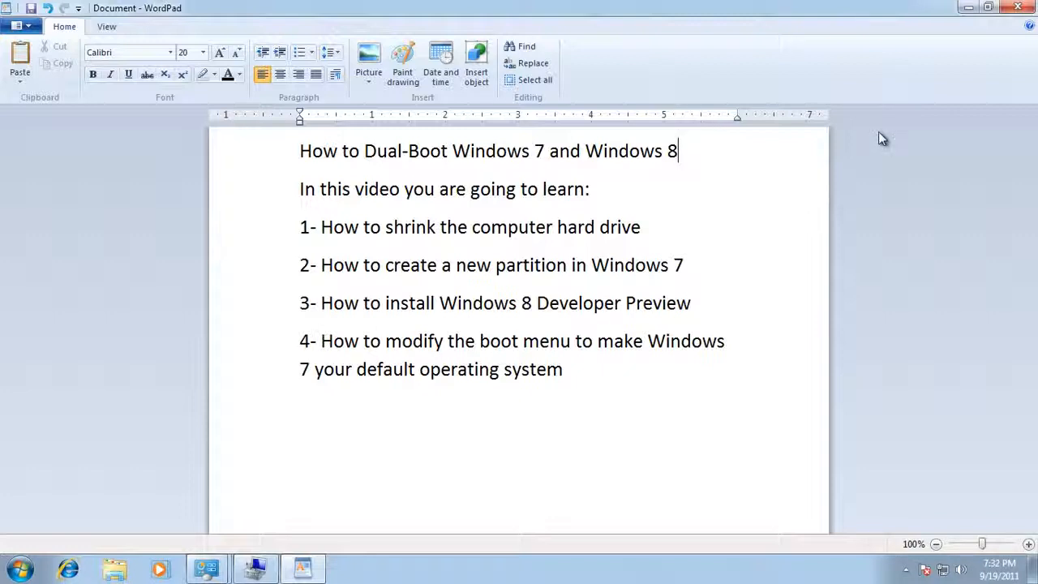
Step: Minimize WordPad and open Control Panel maximized, viewed by Large icons
{"action": "left_click", "coordinate": [970, 10]}
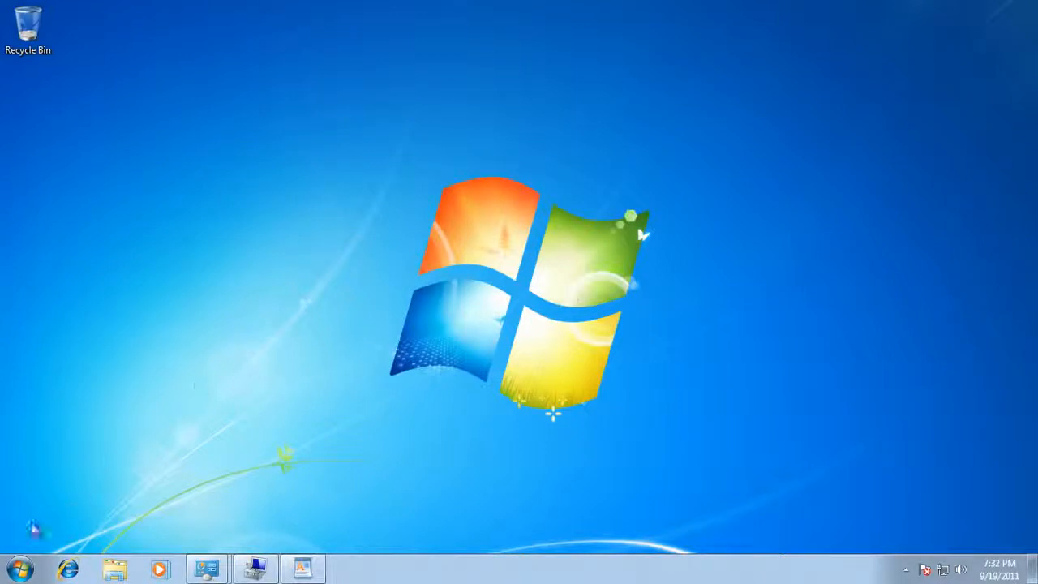
{"action": "left_click", "coordinate": [22, 572]}
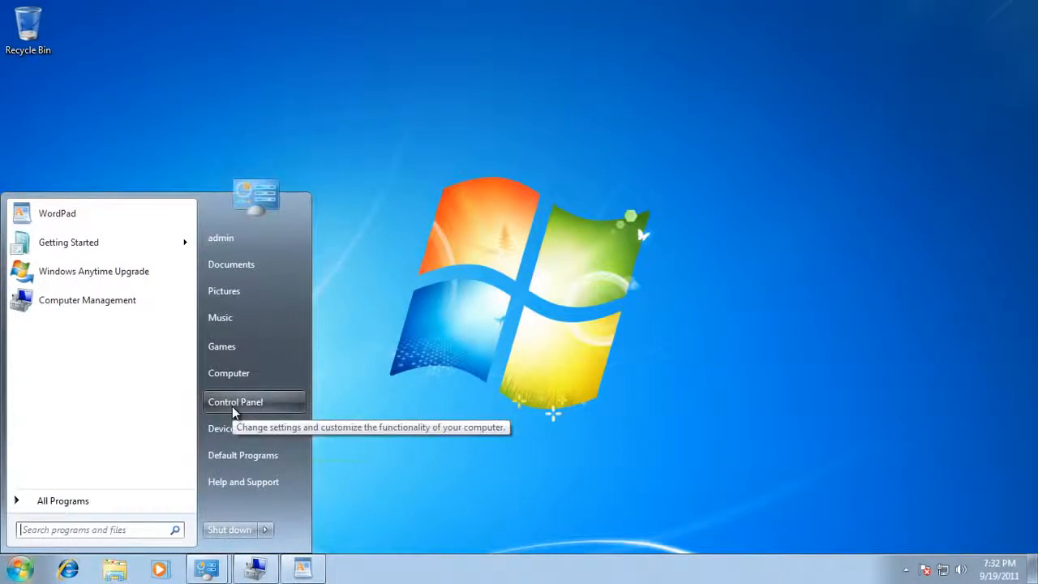
{"action": "left_click", "coordinate": [232, 405]}
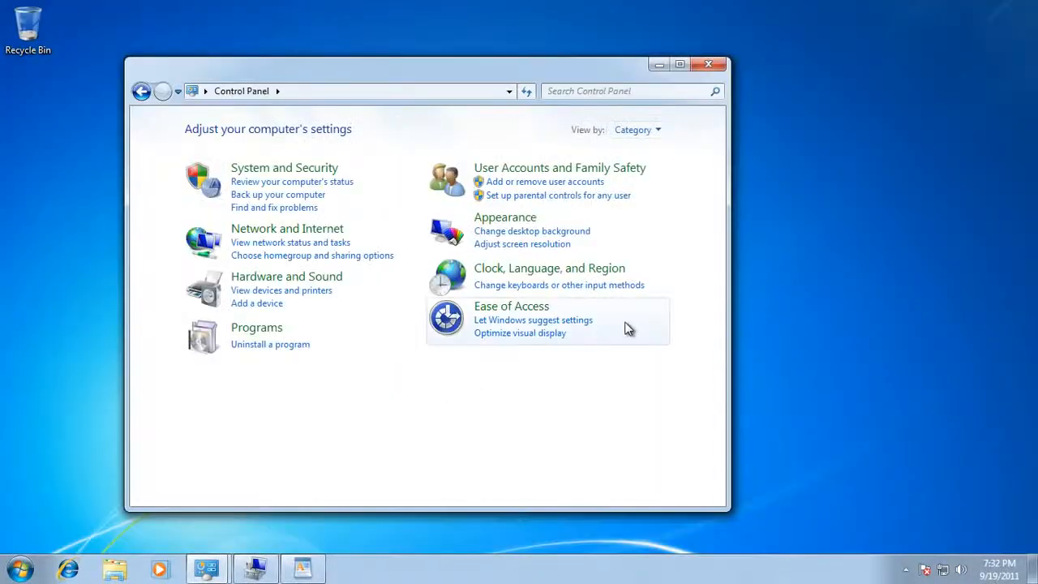
{"action": "left_click", "coordinate": [679, 64]}
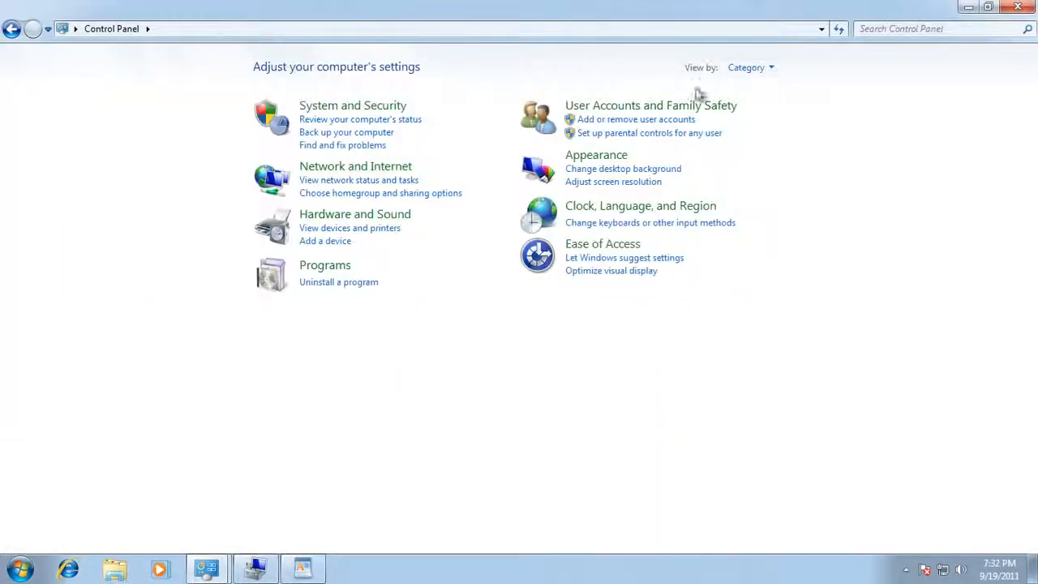
{"action": "left_click", "coordinate": [762, 69]}
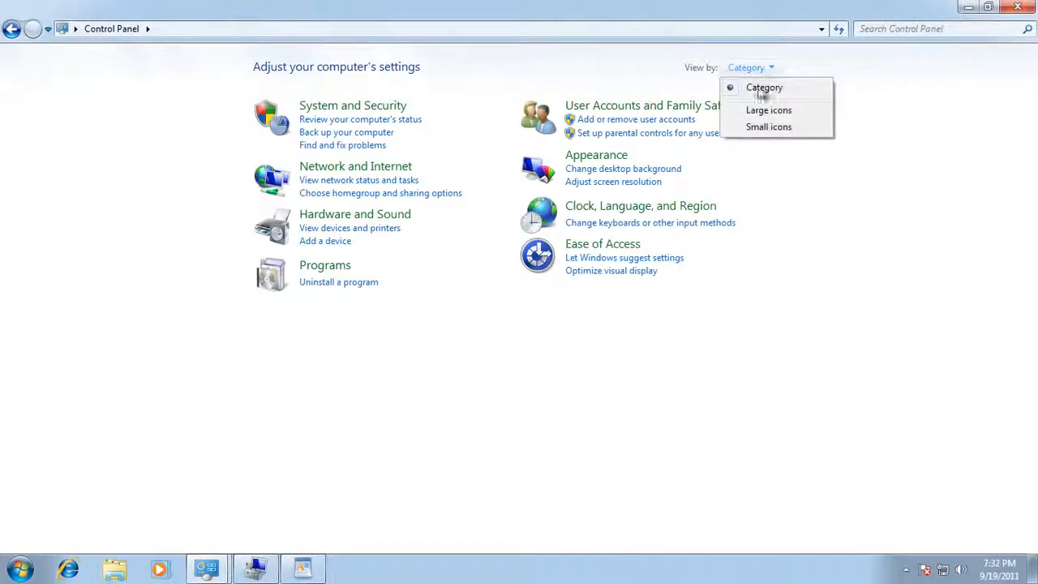
{"action": "left_click", "coordinate": [763, 114]}
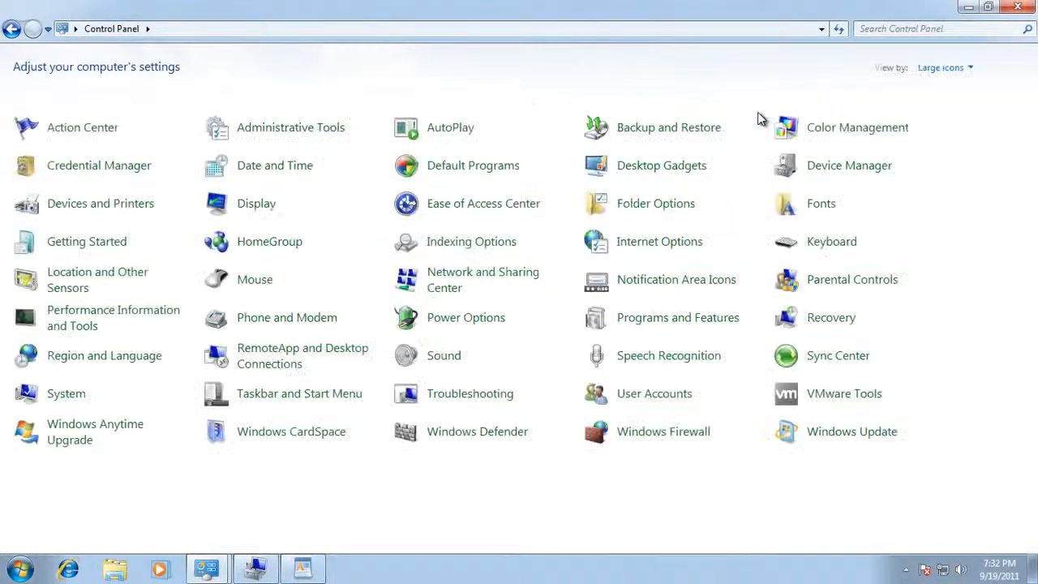
Step: Launch Computer Management from Administrative Tools and show Disk Management with the 45 GB C: partition
{"action": "left_click", "coordinate": [256, 132]}
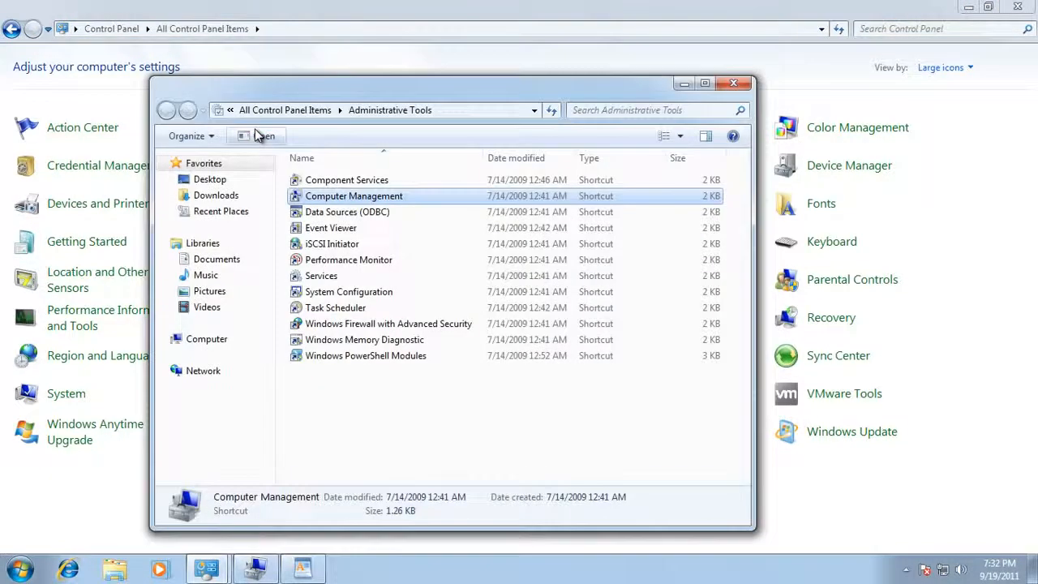
{"action": "double_click", "coordinate": [343, 95]}
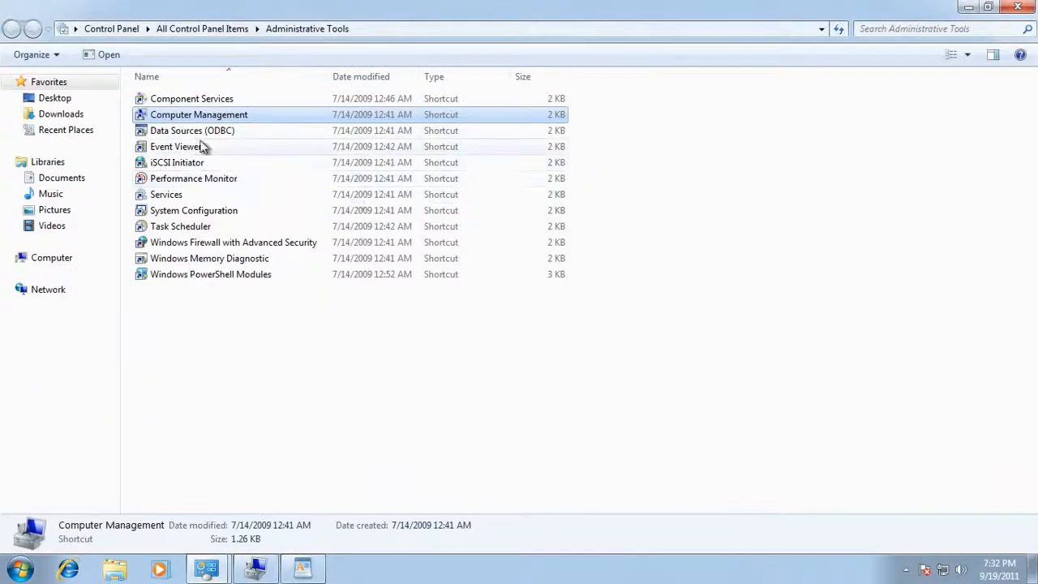
{"action": "double_click", "coordinate": [176, 118]}
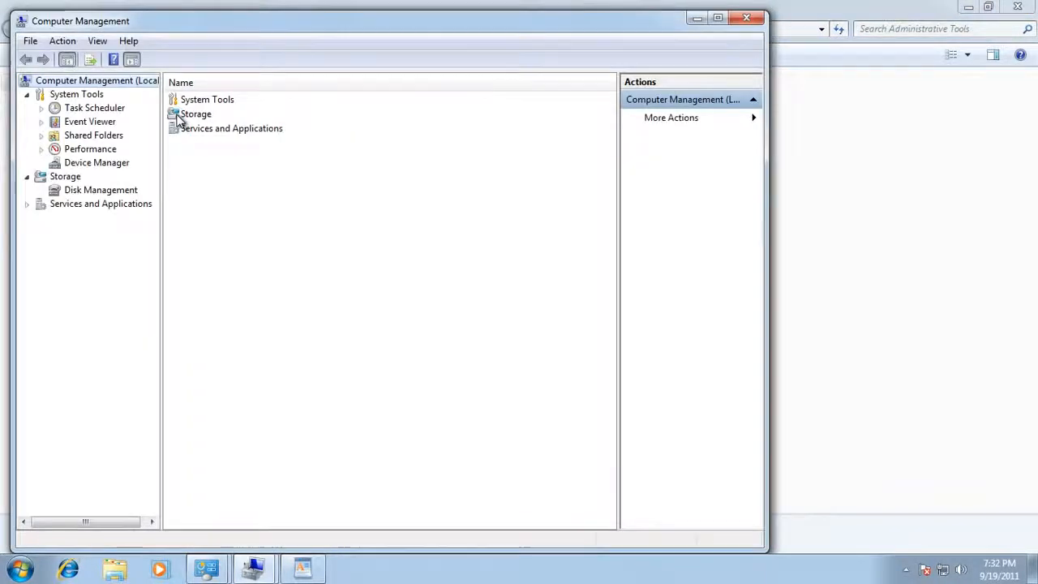
{"action": "left_click", "coordinate": [78, 194]}
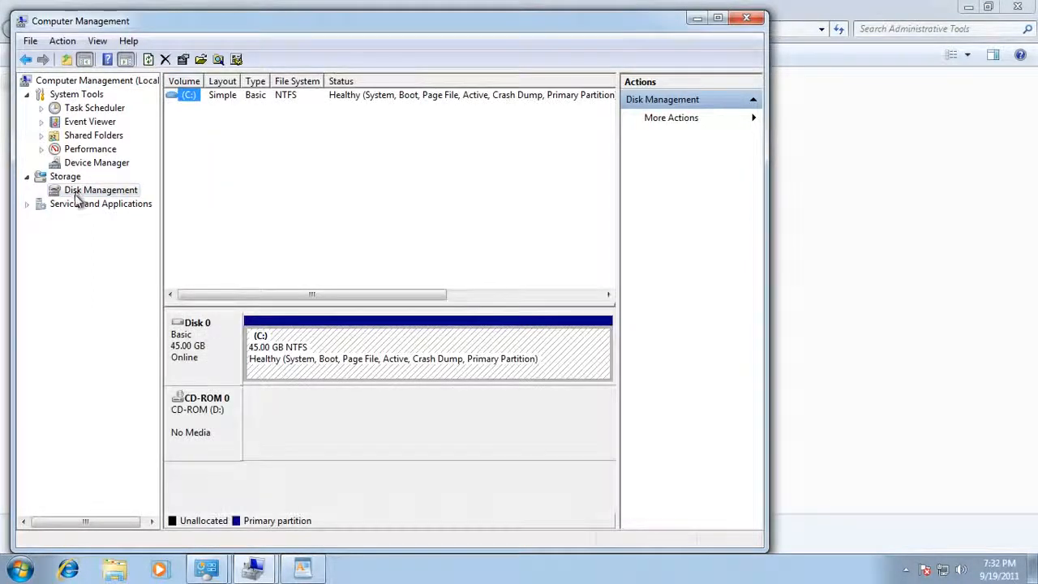
Step: Shrink the C: volume by 20480 MB, leaving C: at 25 GB plus 20 GB unallocated
{"action": "double_click", "coordinate": [482, 20]}
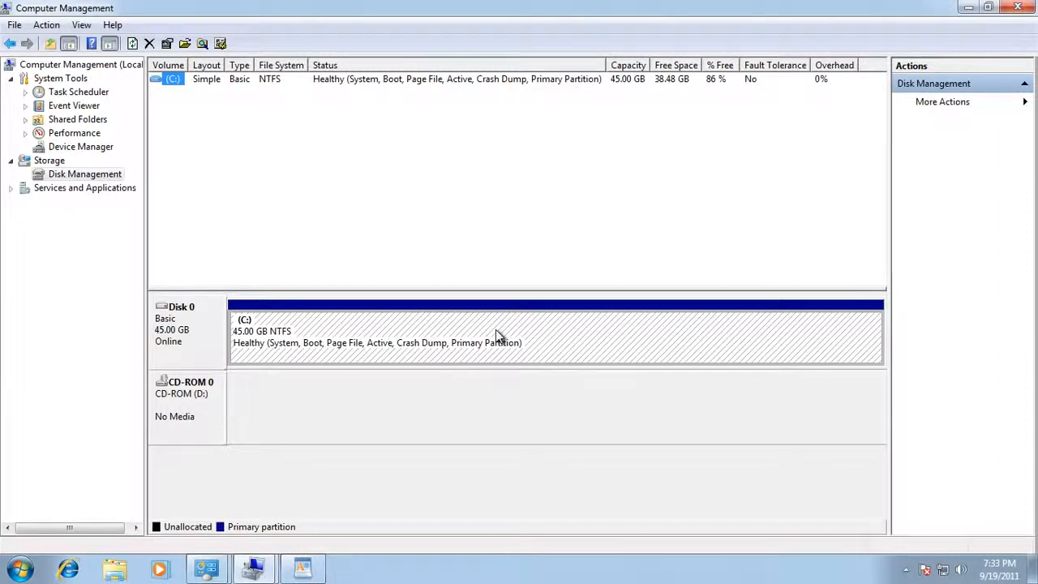
{"action": "right_click", "coordinate": [569, 325]}
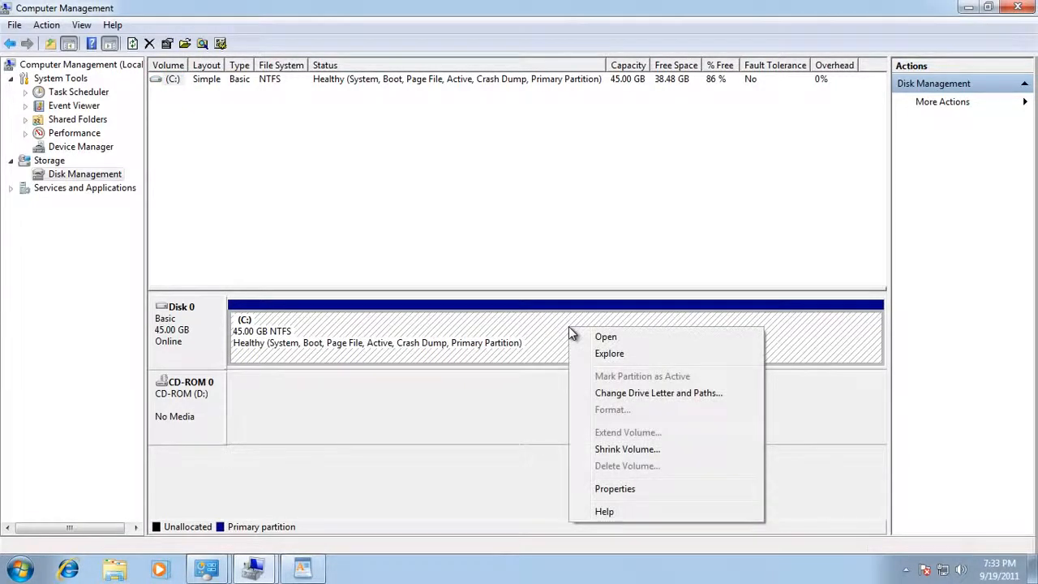
{"action": "left_click", "coordinate": [671, 454]}
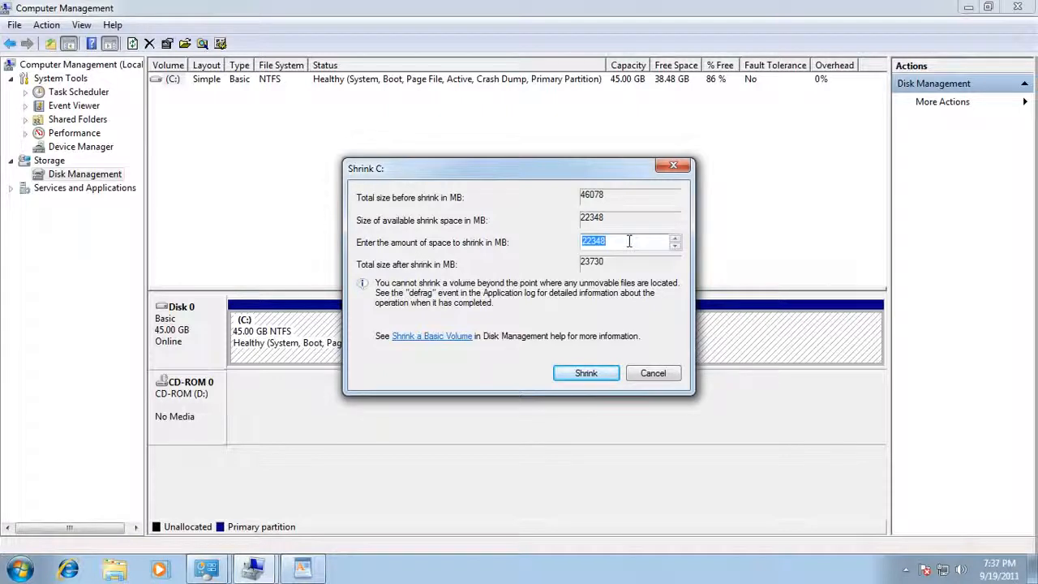
{"action": "type", "text": "20480"}
{"action": "left_click", "coordinate": [629, 240]}
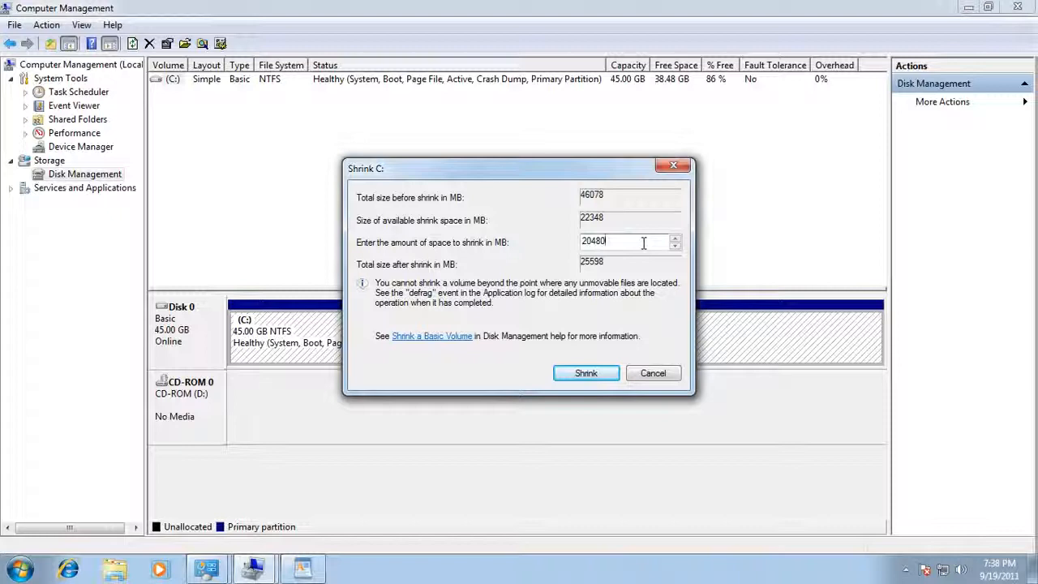
{"action": "left_click", "coordinate": [587, 374]}
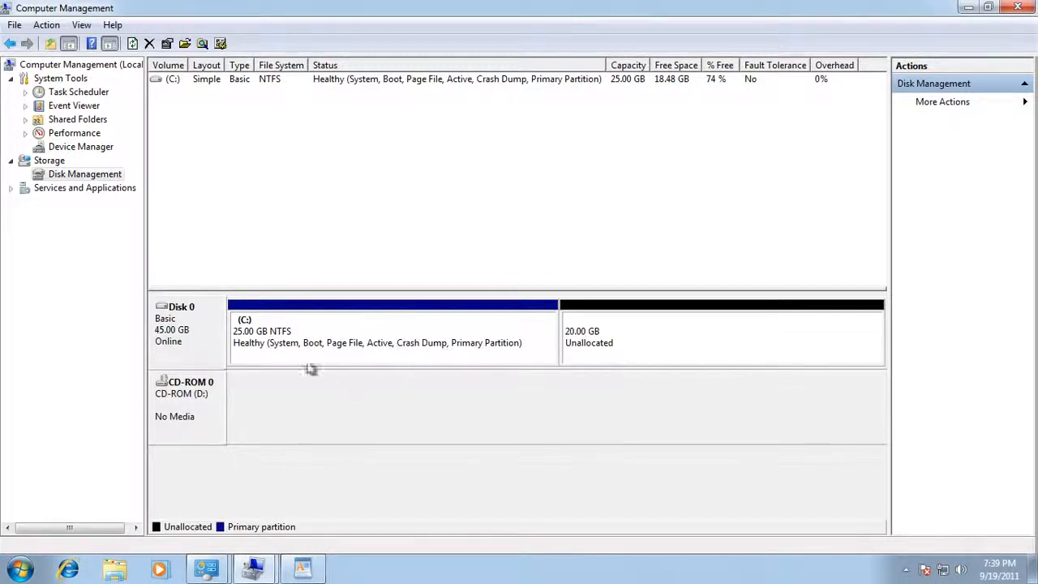
{"action": "left_click", "coordinate": [325, 326]}
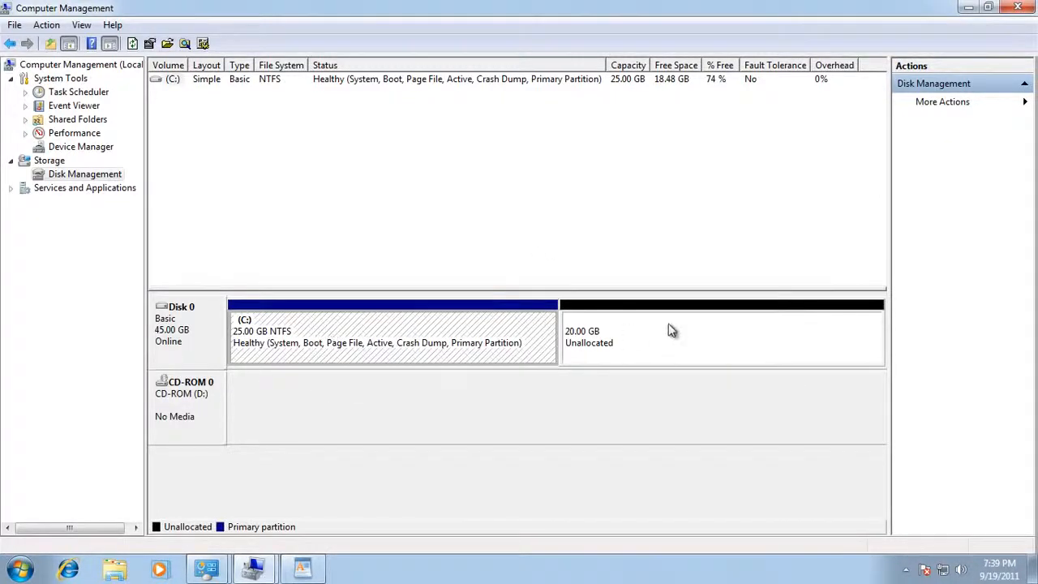
{"action": "left_click", "coordinate": [669, 330]}
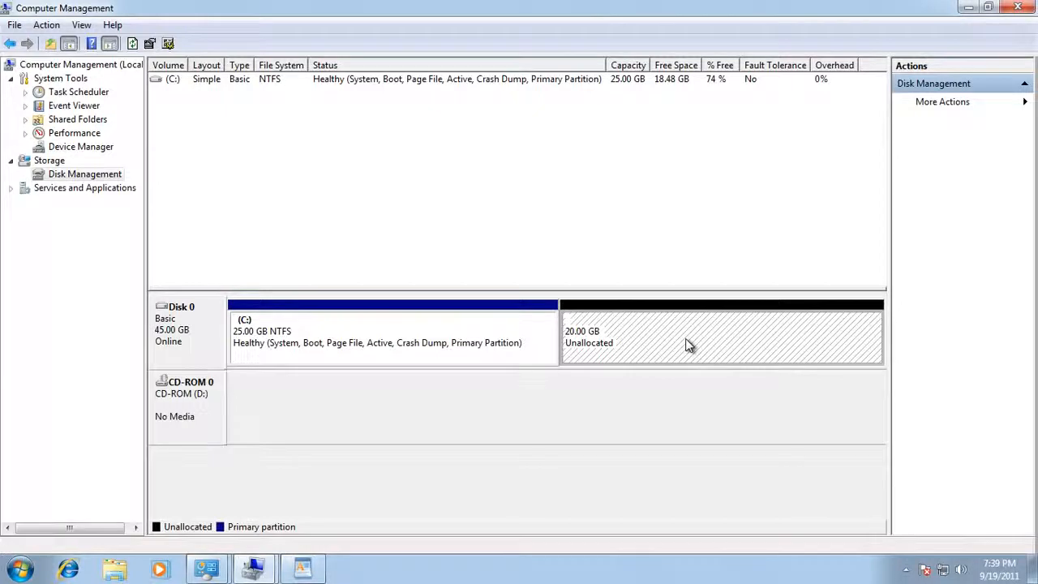
{"action": "left_click", "coordinate": [452, 336]}
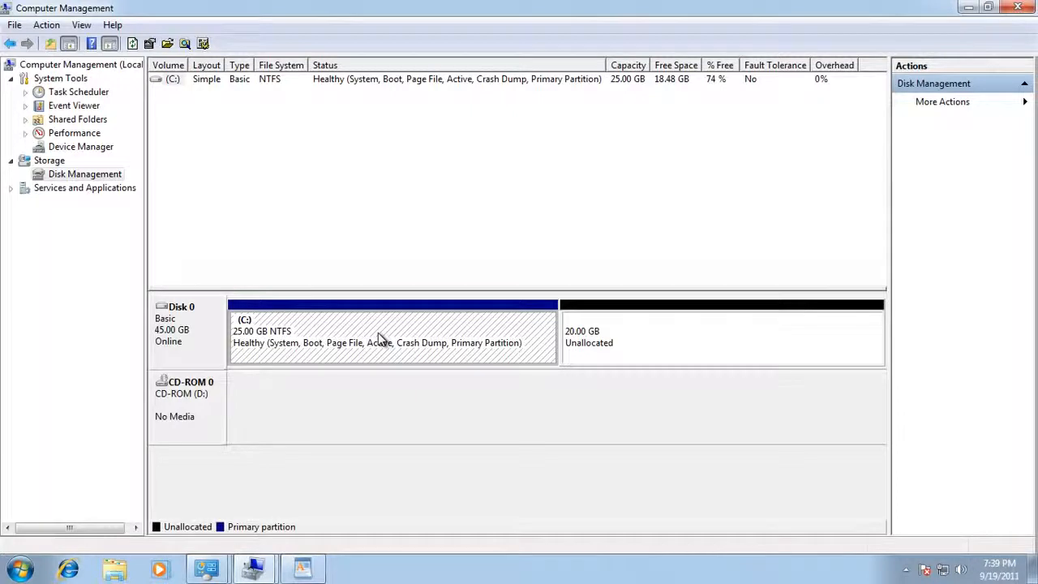
{"action": "left_click", "coordinate": [669, 341]}
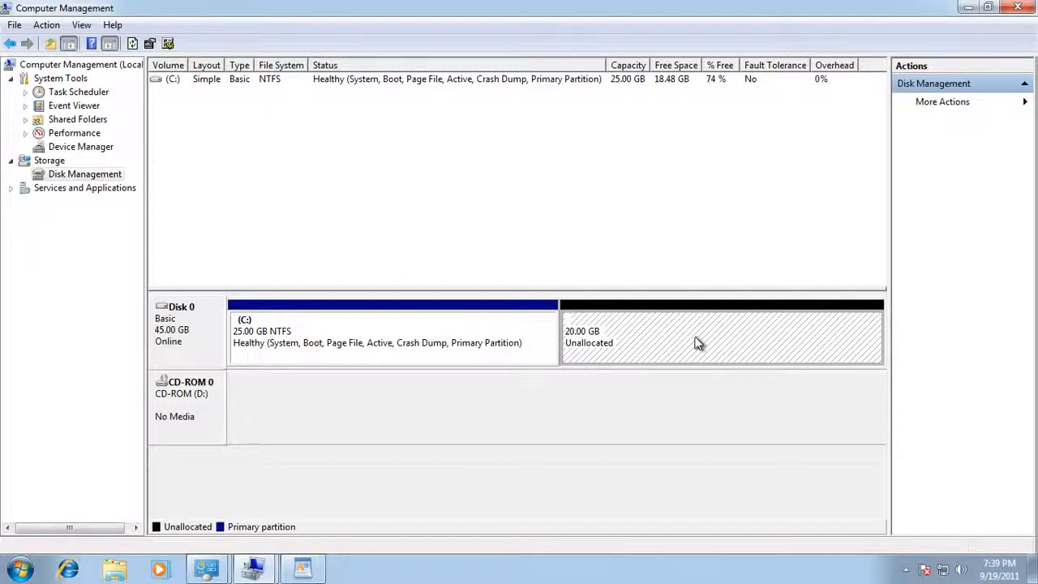
Step: Start a new simple volume on the unallocated space, using the full 20479 MB and drive letter E:
{"action": "right_click", "coordinate": [696, 342]}
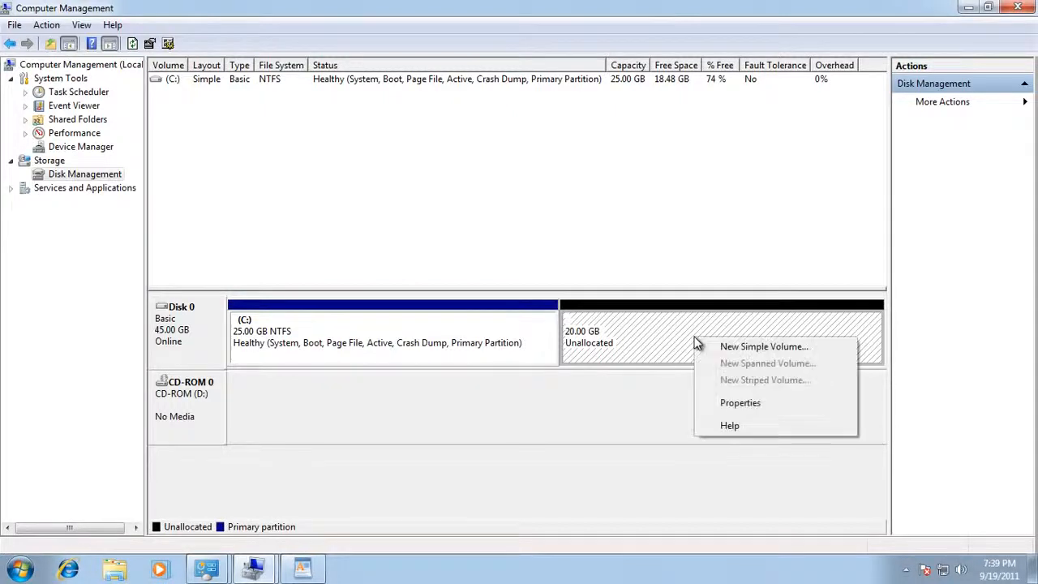
{"action": "left_click", "coordinate": [750, 349]}
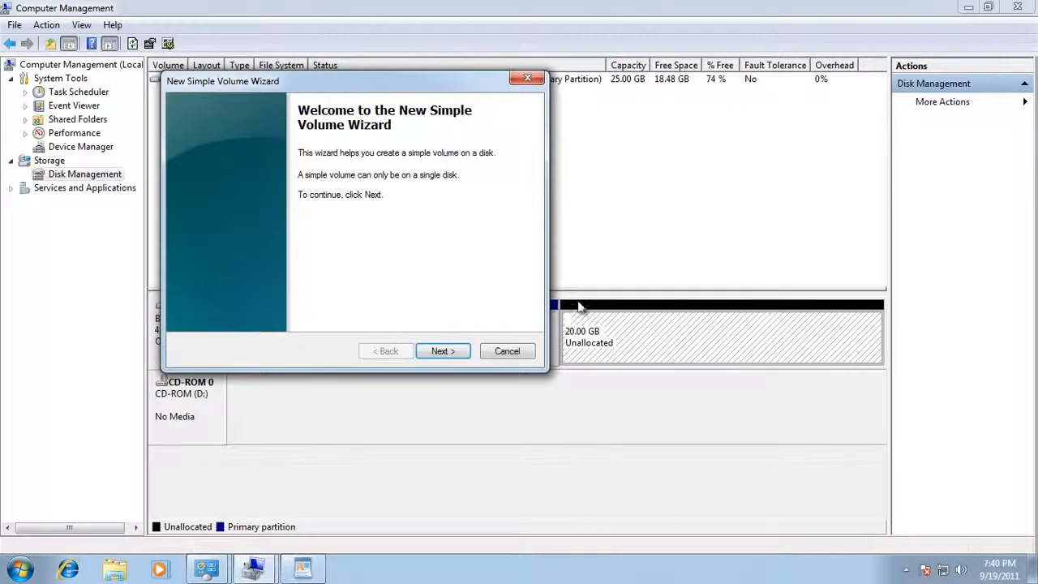
{"action": "left_click_drag", "start_coordinate": [388, 86], "coordinate": [504, 135]}
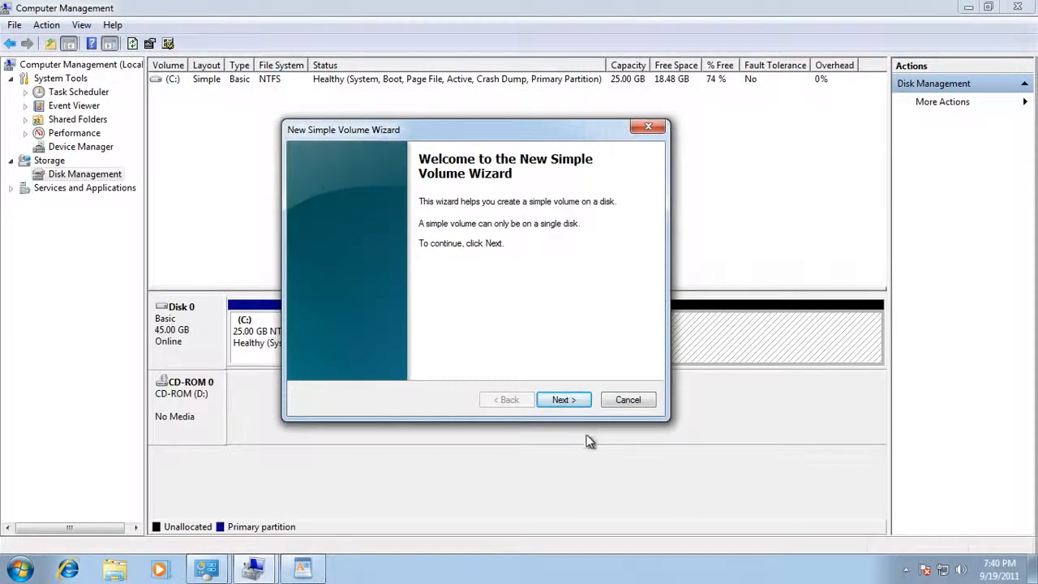
{"action": "left_click", "coordinate": [565, 400]}
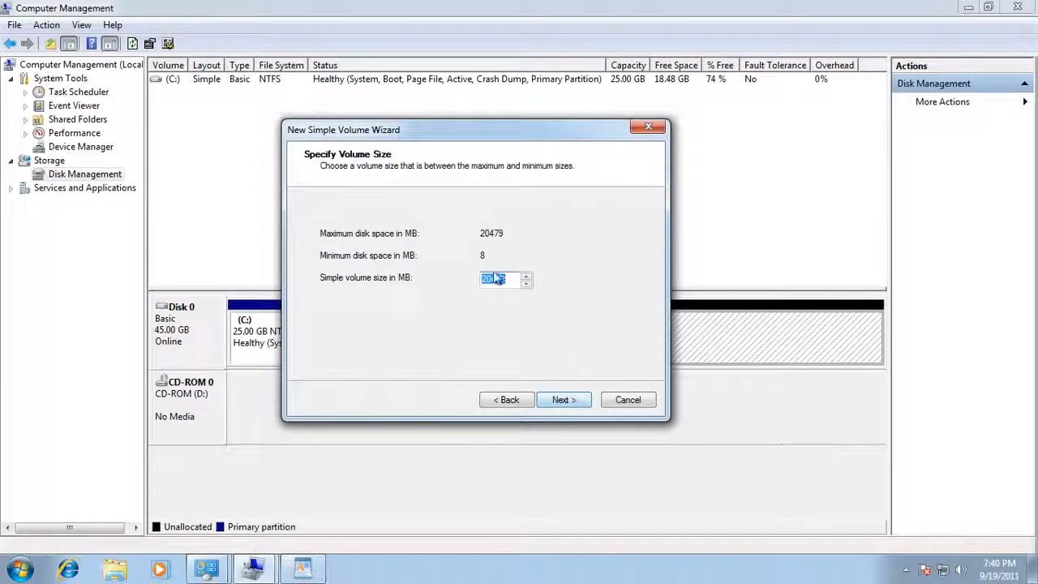
{"action": "left_click", "coordinate": [568, 402]}
{"action": "left_click", "coordinate": [567, 402]}
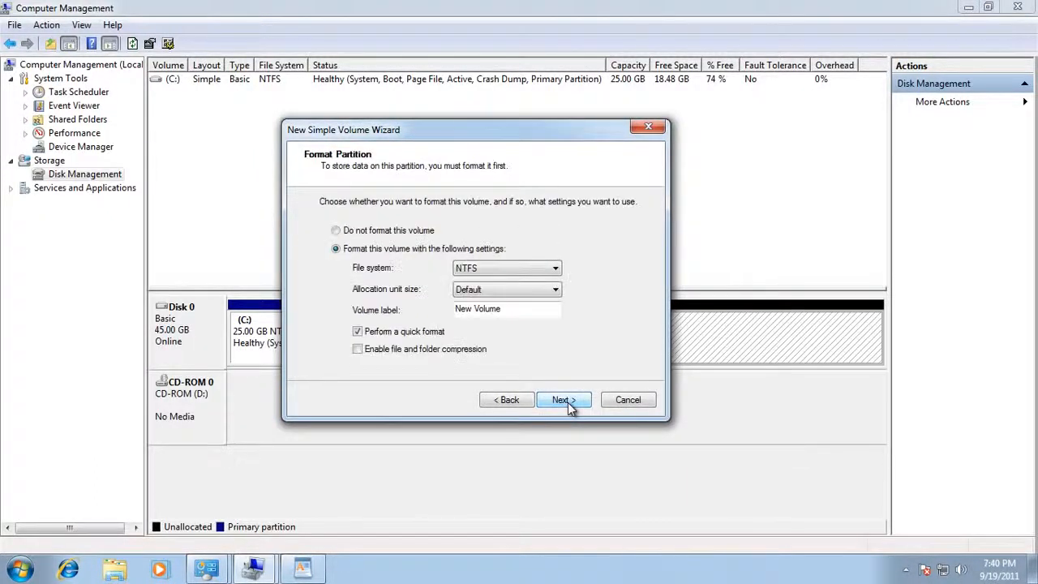
Step: Label the volume 'Windows 8', keep NTFS quick format, and finish creating the partition
{"action": "left_click_drag", "start_coordinate": [458, 309], "coordinate": [519, 324]}
{"action": "type", "text": "W"}
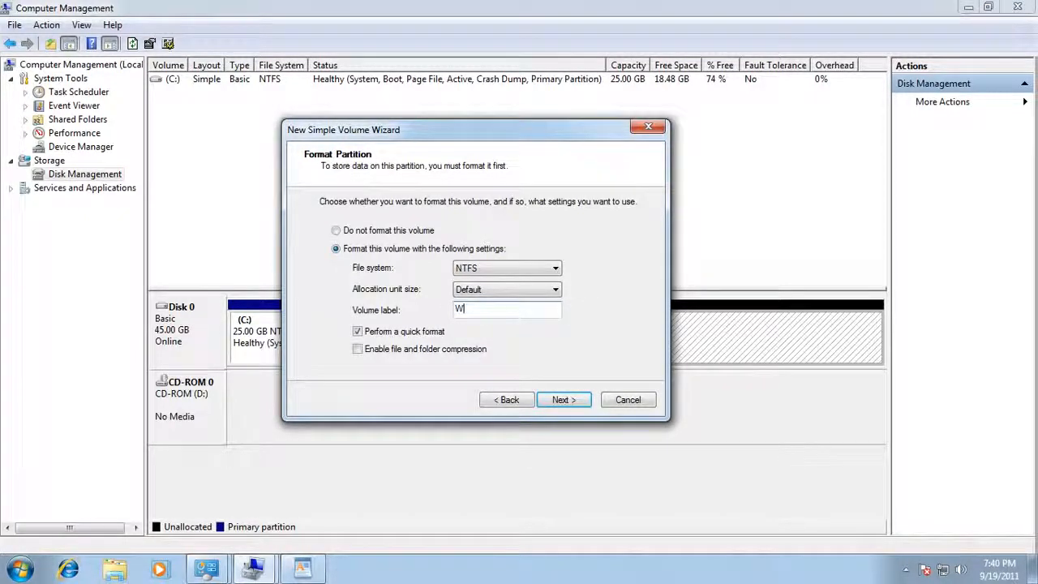
{"action": "type", "text": "indows 8"}
{"action": "left_click", "coordinate": [574, 403]}
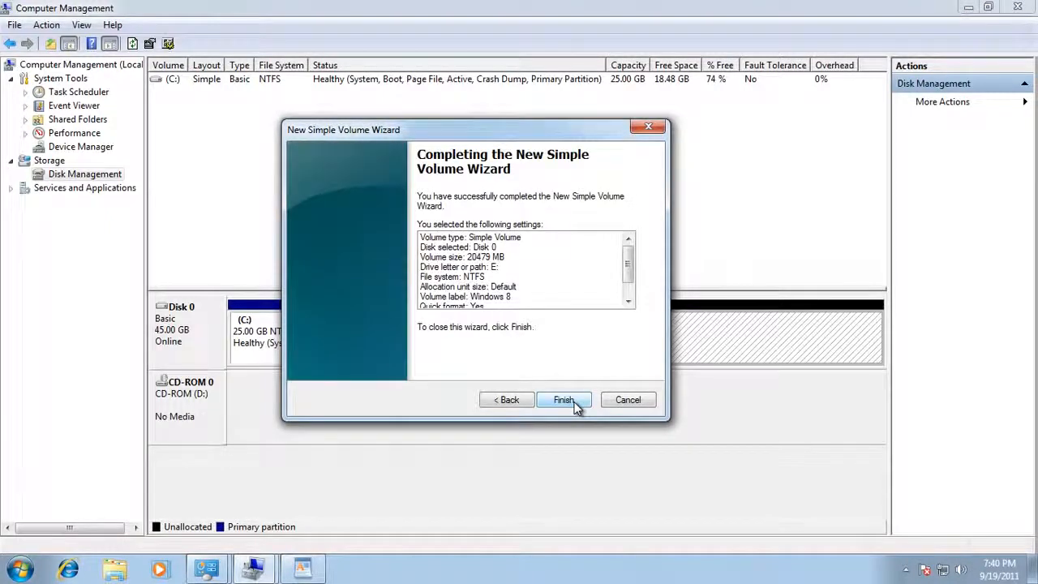
{"action": "left_click", "coordinate": [564, 400]}
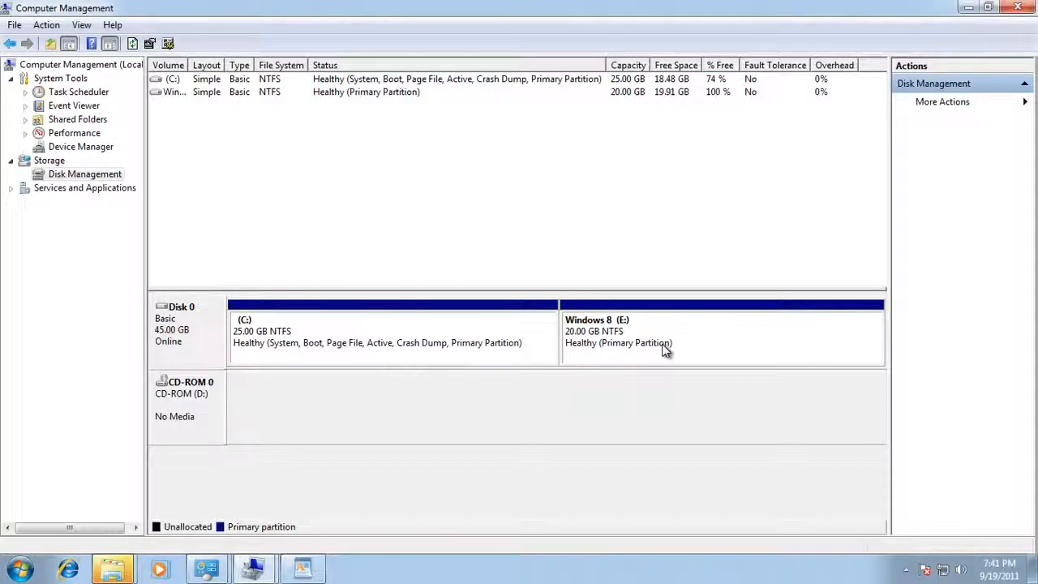
Step: Dismiss the AutoPlay prompt for the new drive and decline formatting drive E
{"action": "mouse_move", "coordinate": [126, 561]}
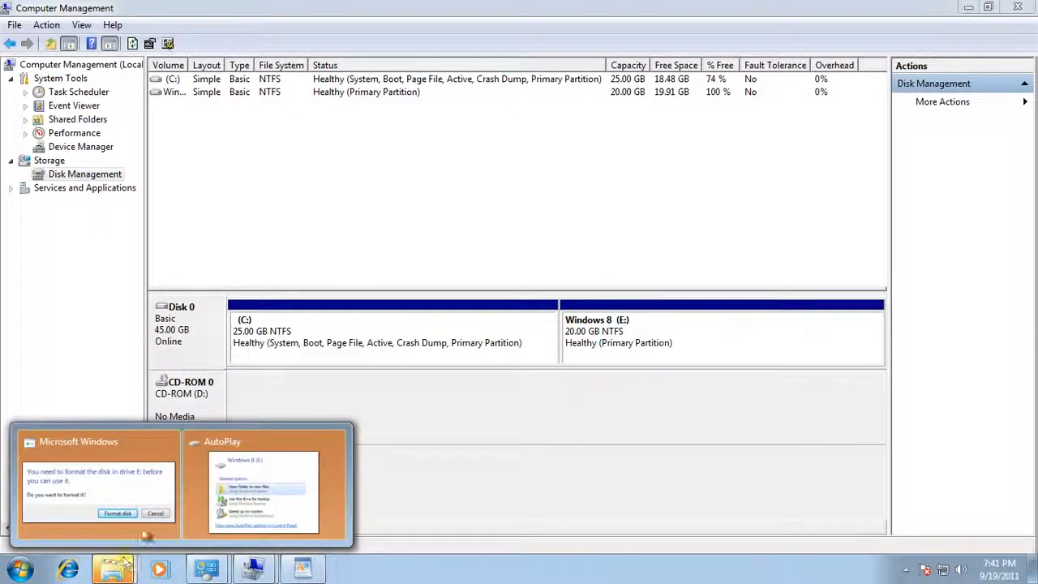
{"action": "left_click", "coordinate": [294, 470]}
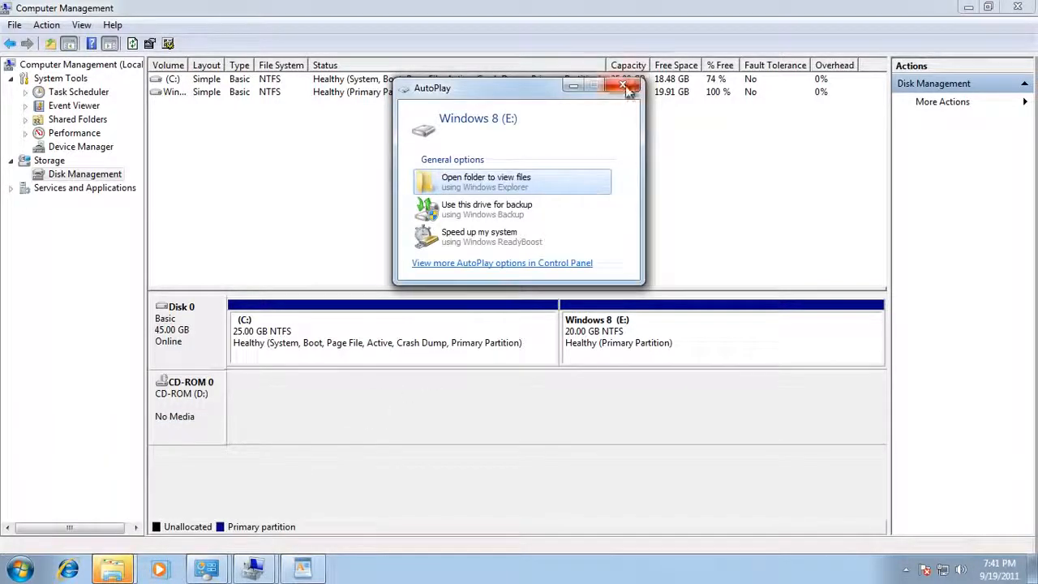
{"action": "left_click_drag", "start_coordinate": [515, 94], "coordinate": [465, 126]}
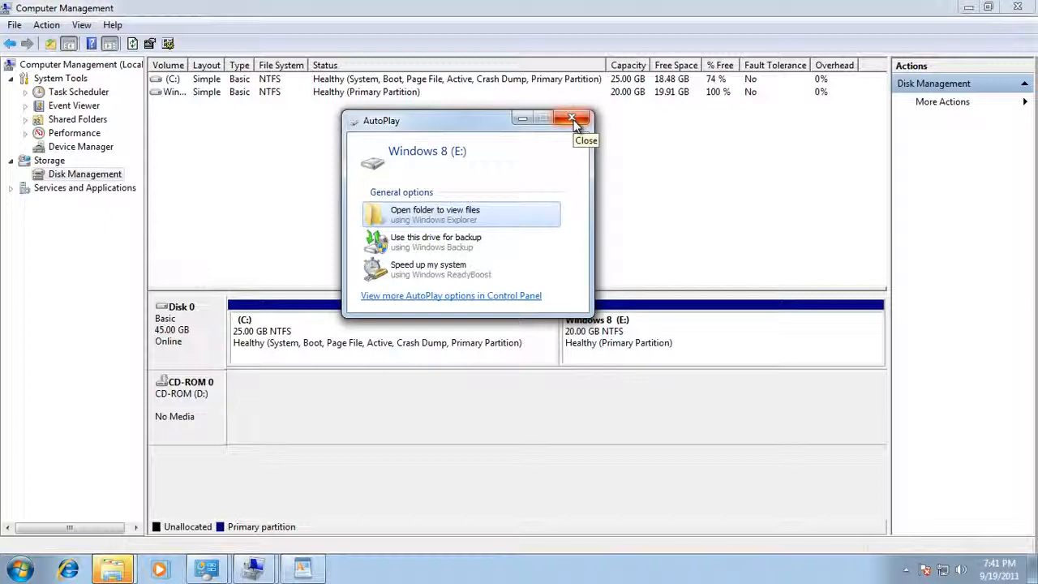
{"action": "left_click", "coordinate": [573, 120]}
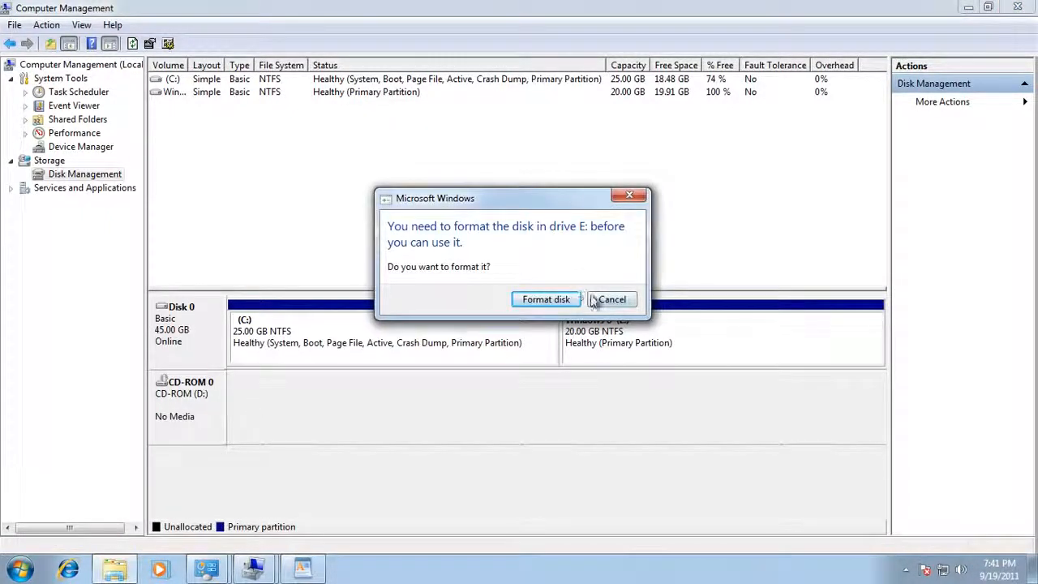
{"action": "left_click", "coordinate": [613, 300]}
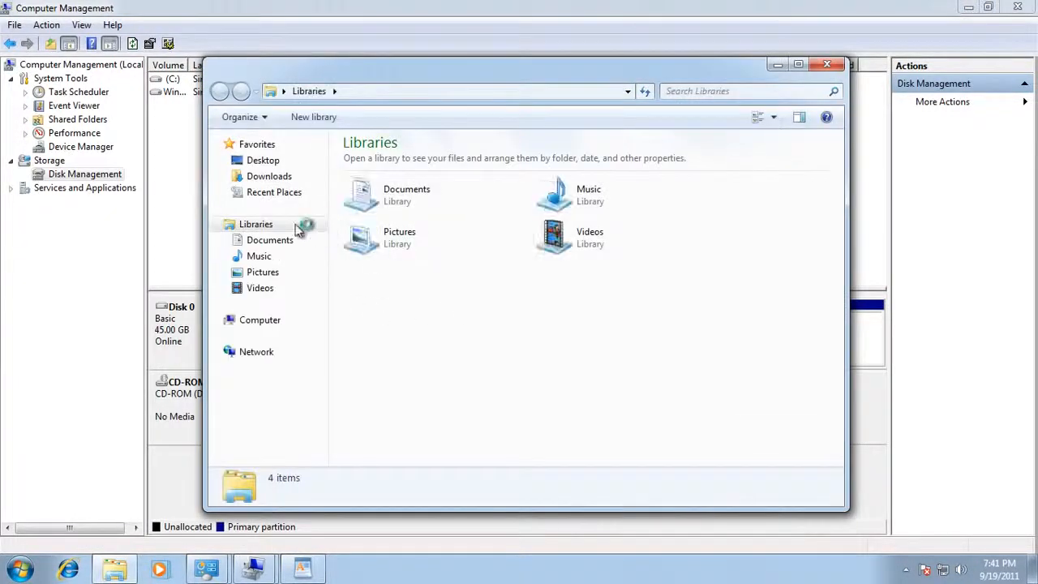
Step: Open Windows 8 (E:) from Computer to confirm it is empty, then close Explorer
{"action": "left_click", "coordinate": [259, 324]}
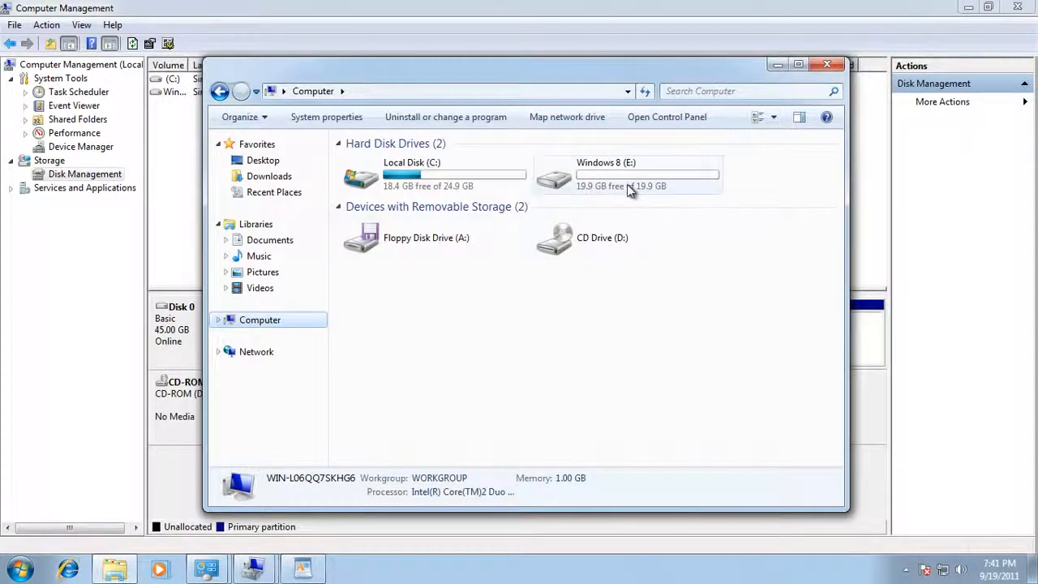
{"action": "double_click", "coordinate": [614, 183]}
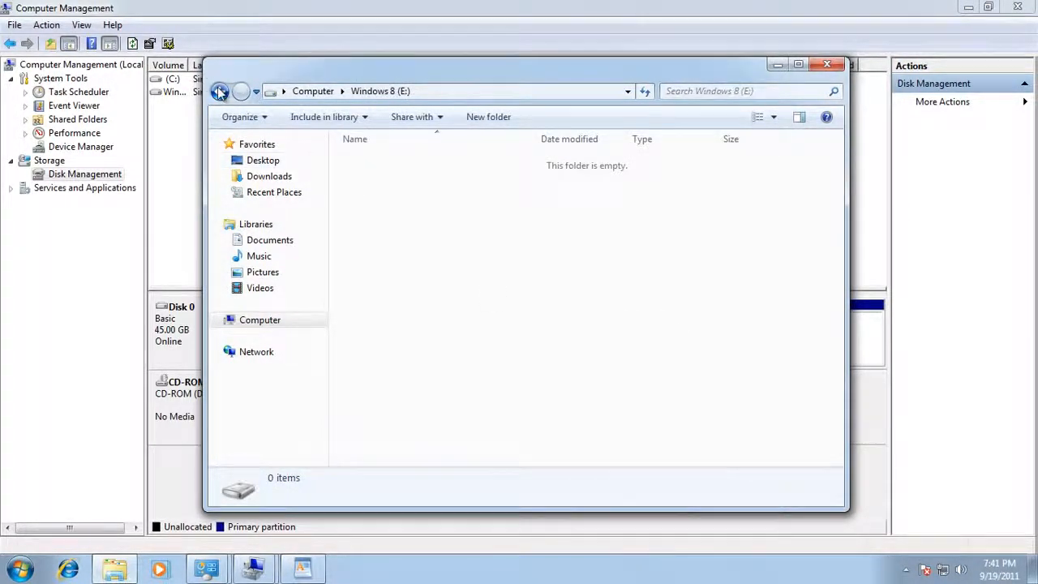
{"action": "left_click", "coordinate": [219, 90]}
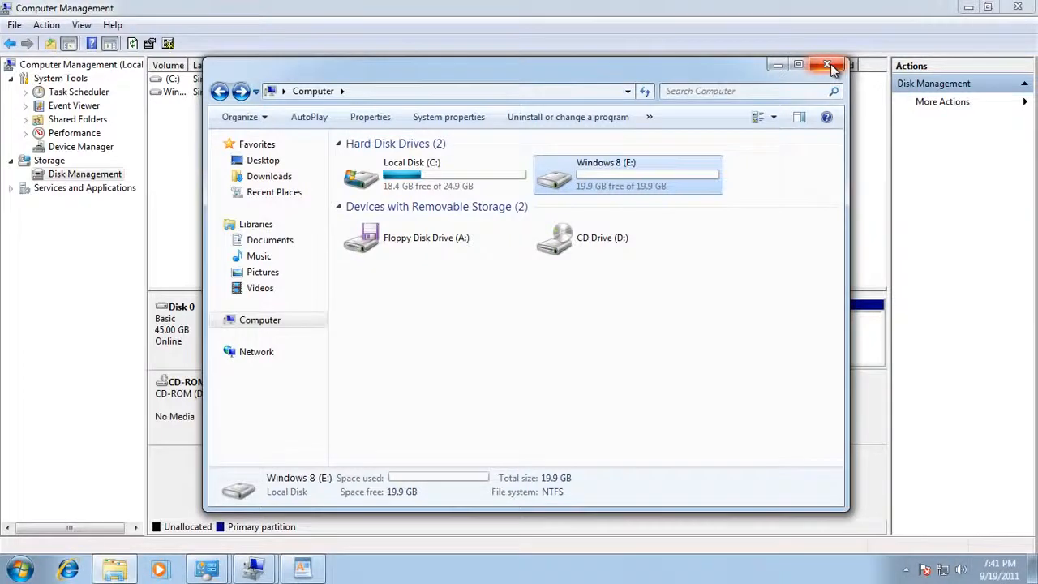
{"action": "left_click", "coordinate": [690, 286]}
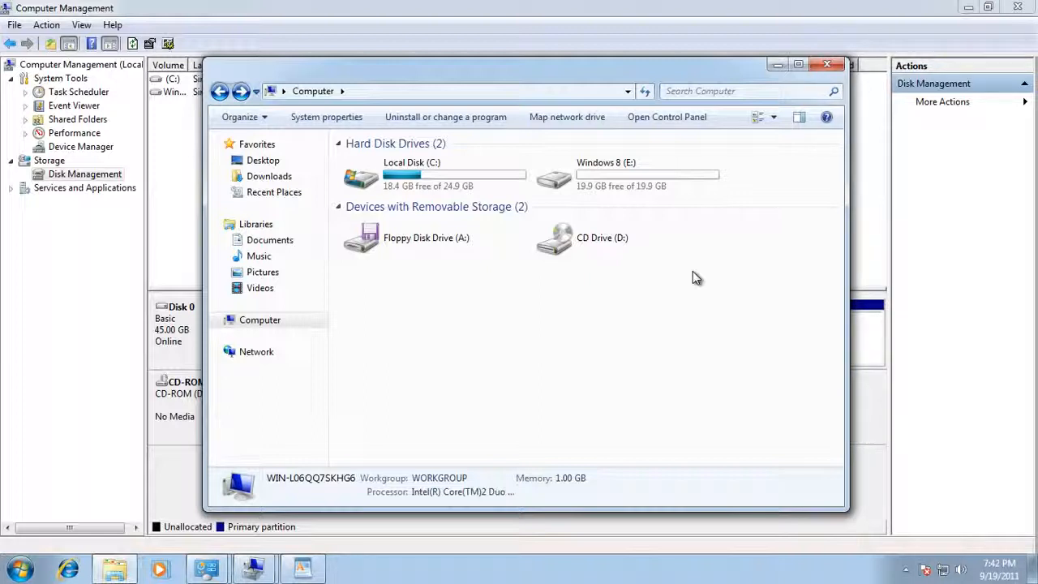
{"action": "left_click", "coordinate": [829, 68]}
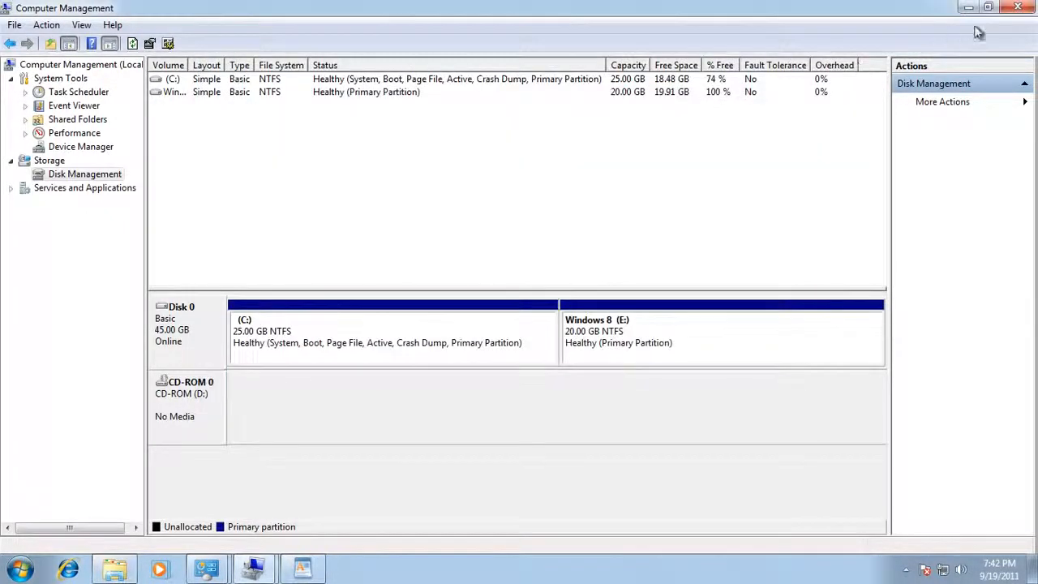
Step: Close Computer Management, Administrative Tools and Control Panel
{"action": "left_click", "coordinate": [1016, 9]}
{"action": "left_click", "coordinate": [1016, 9]}
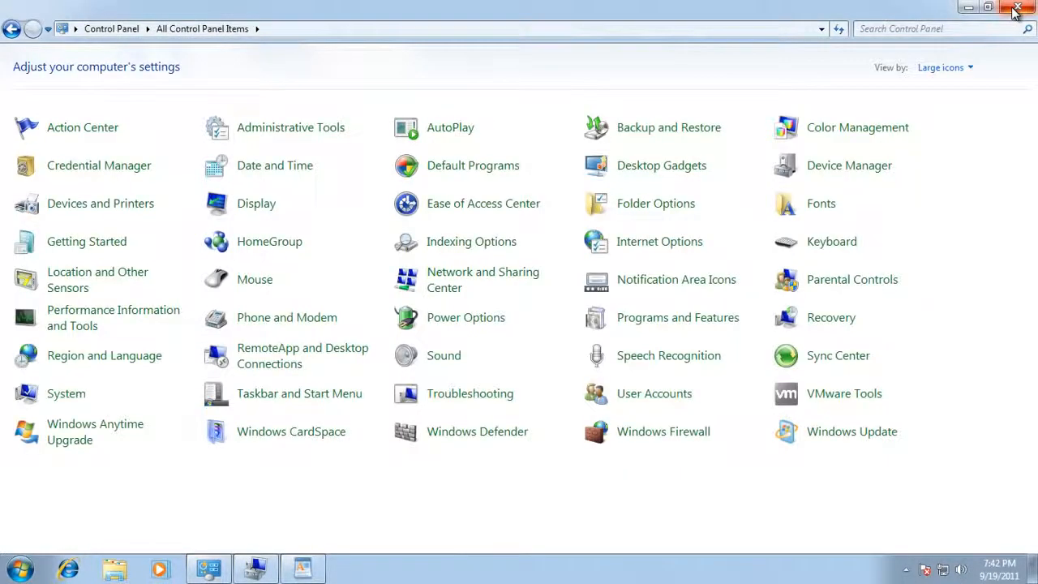
{"action": "left_click", "coordinate": [1016, 9]}
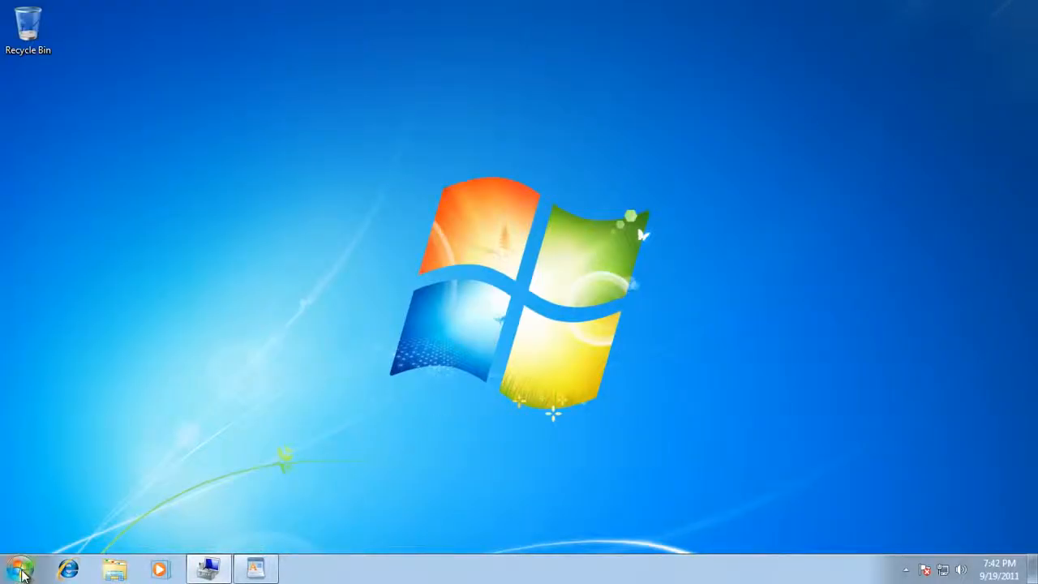
Step: Save the WordPad tutorial outline to the Desktop as Document, then close WordPad
{"action": "left_click", "coordinate": [256, 569]}
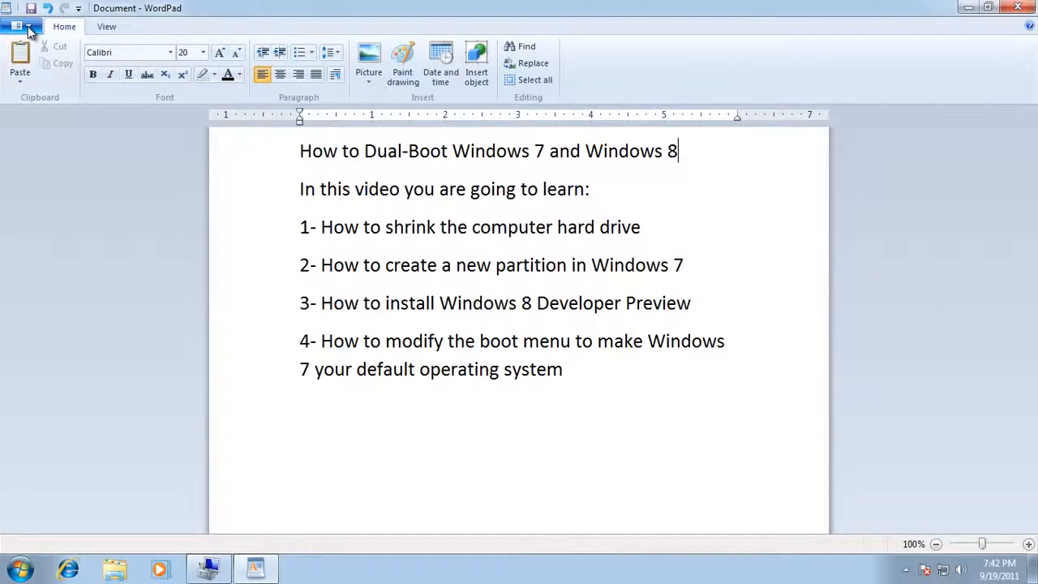
{"action": "left_click", "coordinate": [27, 26]}
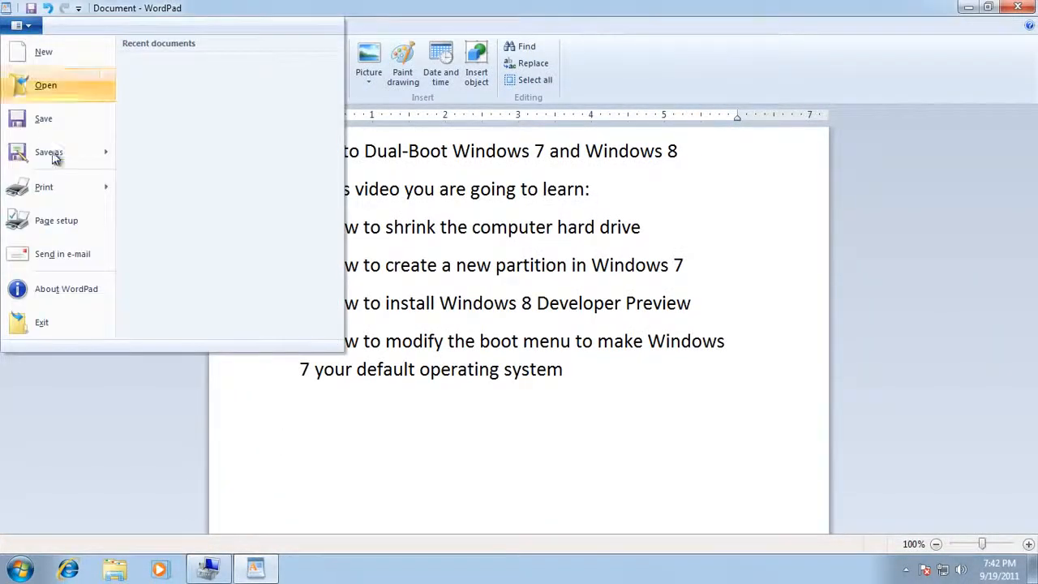
{"action": "left_click", "coordinate": [42, 125]}
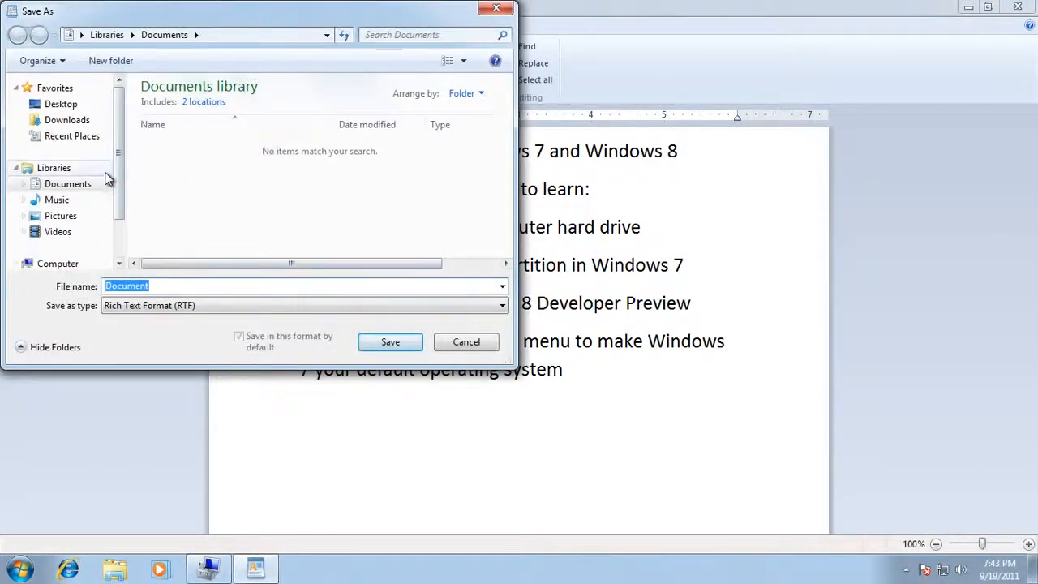
{"action": "left_click", "coordinate": [58, 106]}
{"action": "left_click", "coordinate": [398, 342]}
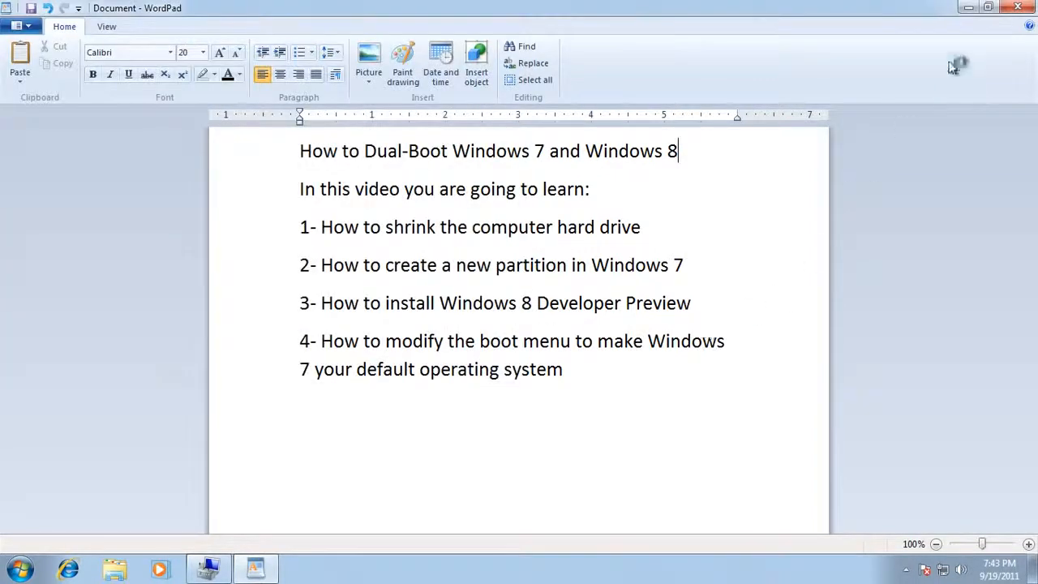
{"action": "left_click", "coordinate": [1018, 7]}
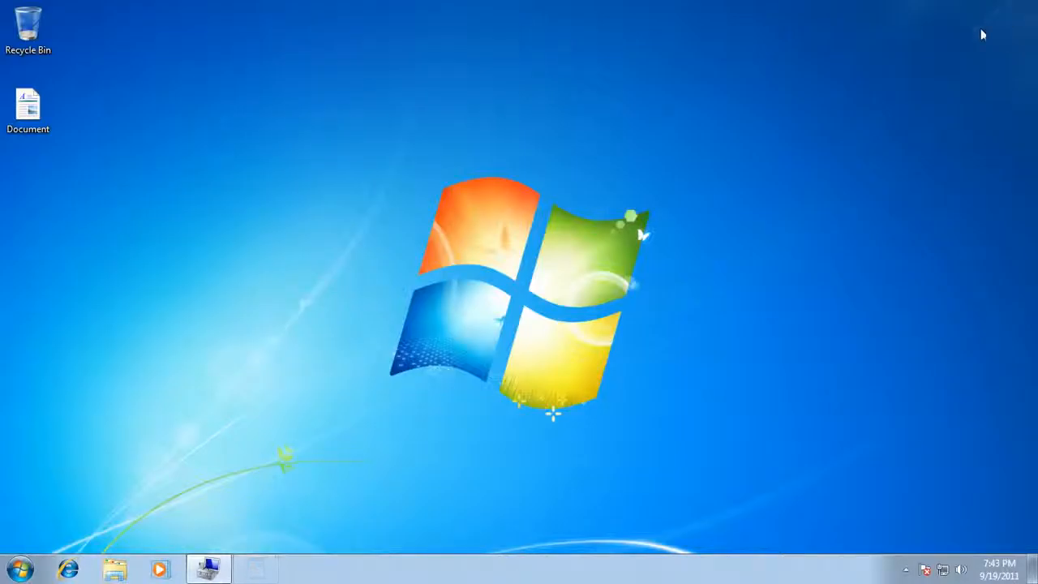
Step: Restart Windows 7 using the Restart option next to Shut down in the Start menu
{"action": "left_click", "coordinate": [22, 570]}
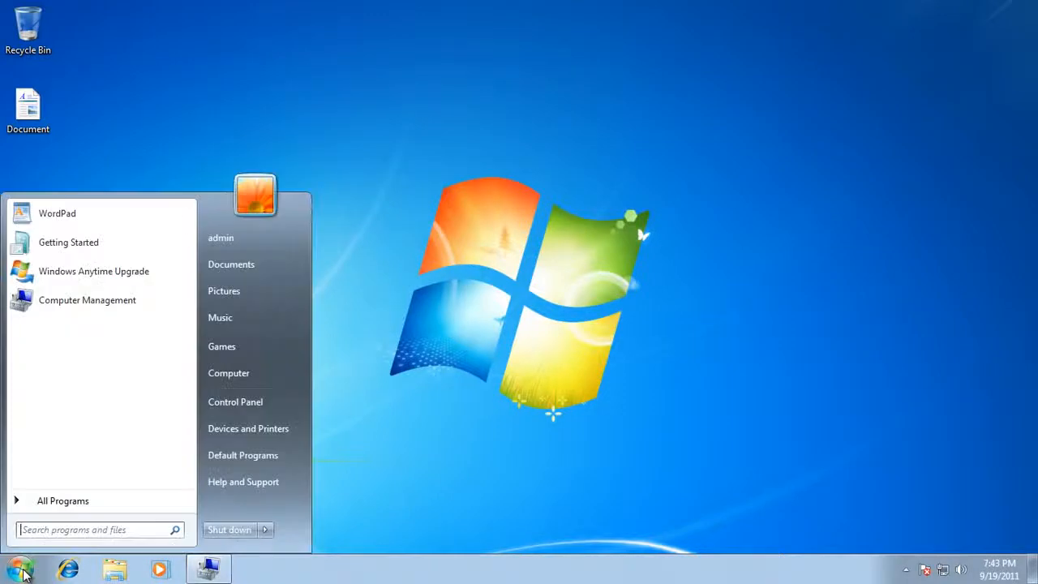
{"action": "left_click", "coordinate": [266, 531]}
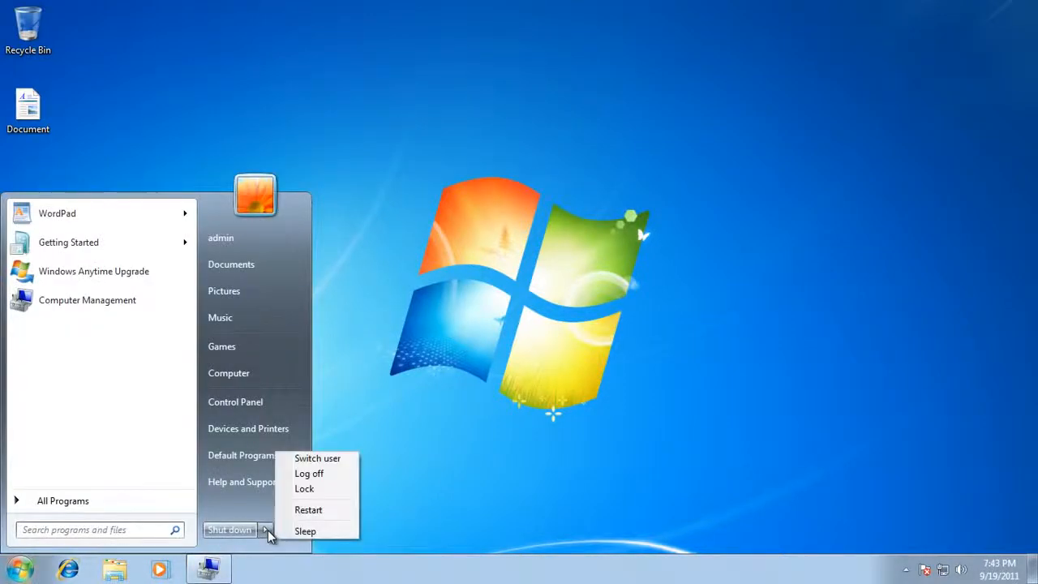
{"action": "left_click", "coordinate": [313, 512]}
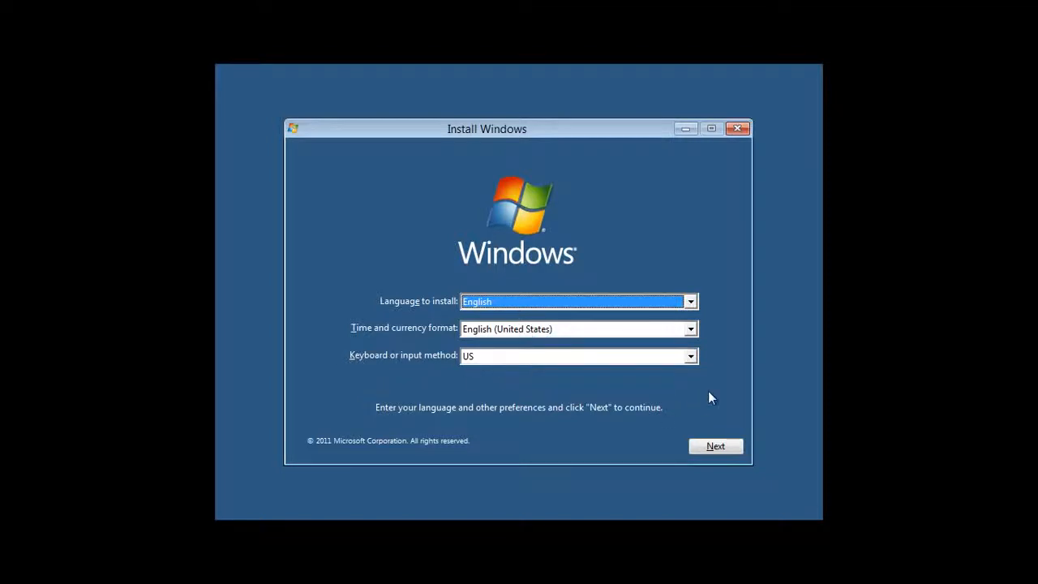
Step: Keep English language settings, choose Install now, accept the license terms, and select Custom (advanced)
{"action": "left_click", "coordinate": [718, 446]}
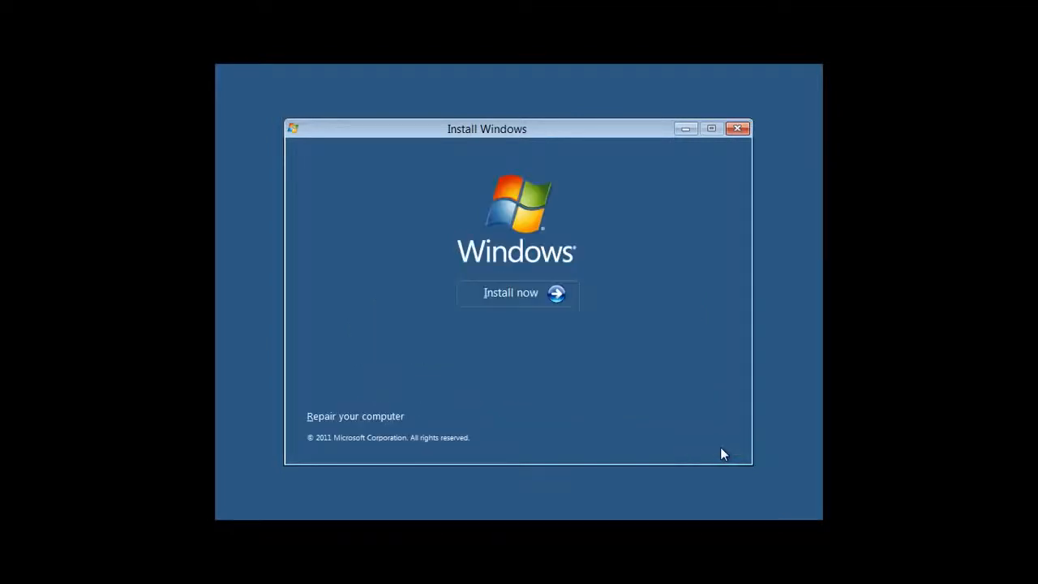
{"action": "left_click", "coordinate": [499, 295]}
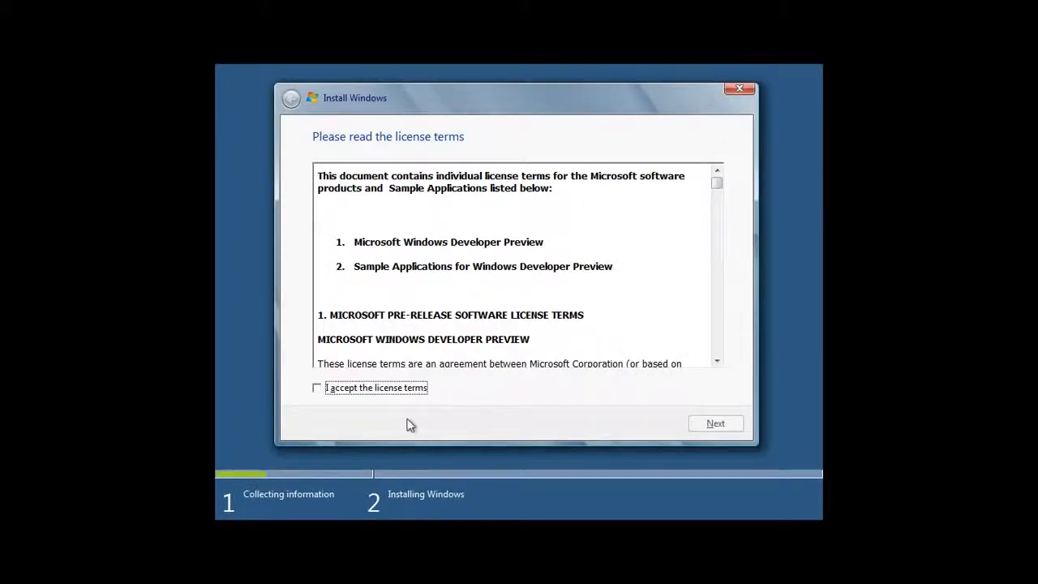
{"action": "left_click", "coordinate": [317, 389]}
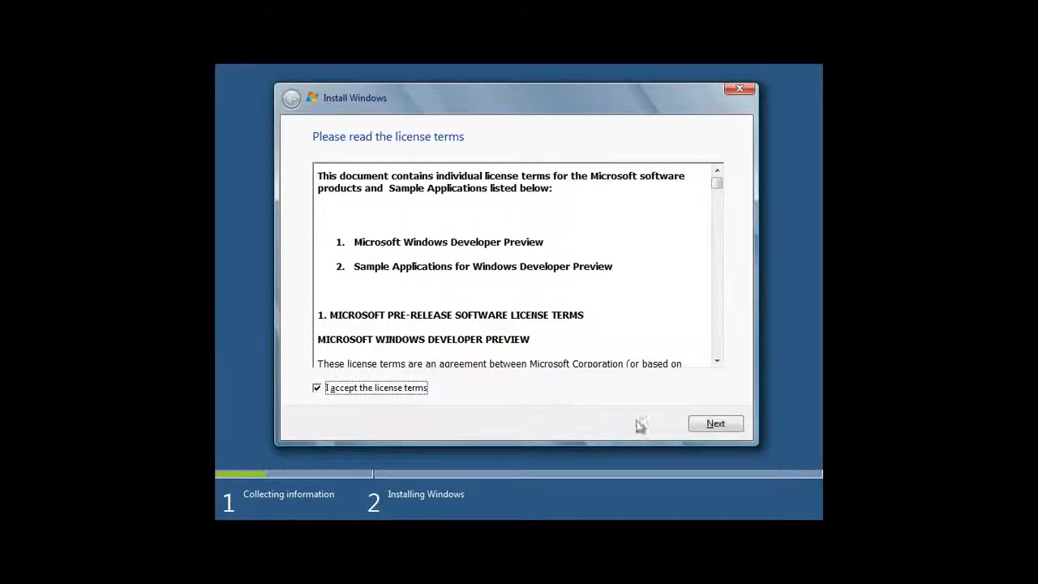
{"action": "left_click", "coordinate": [726, 426]}
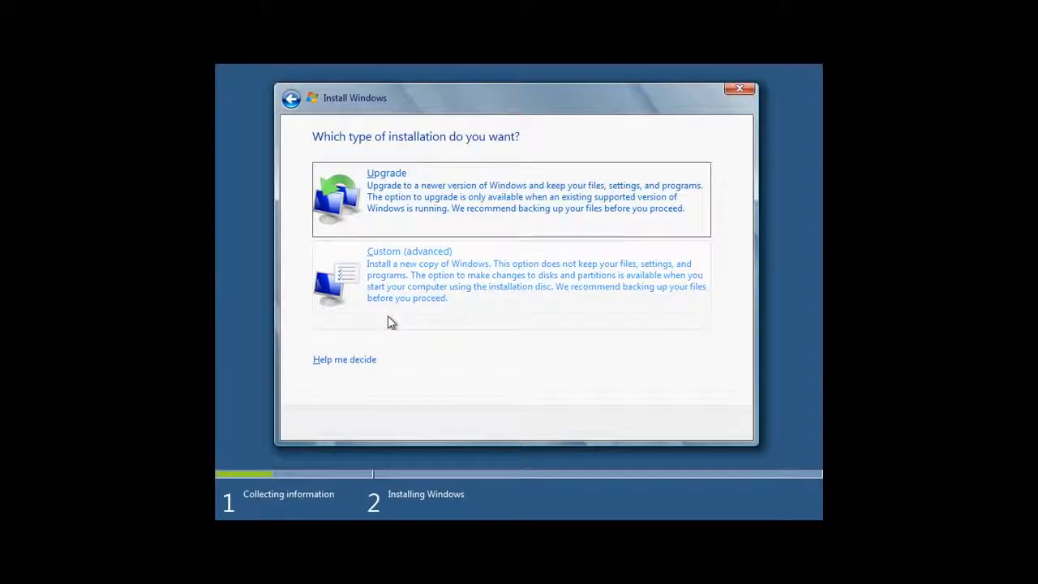
{"action": "left_click", "coordinate": [395, 279]}
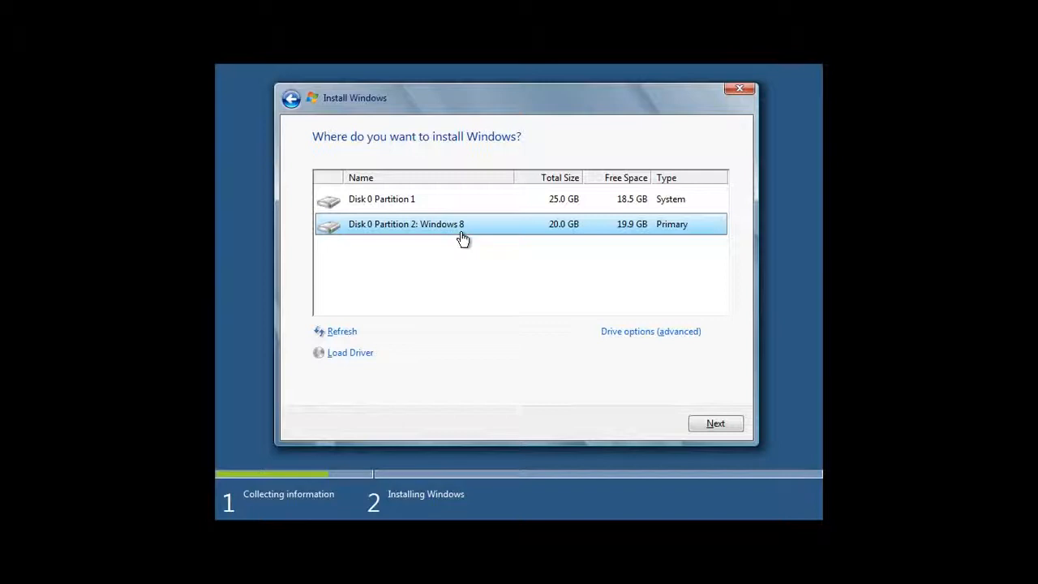
Step: Select Disk 0 Partition 2: Windows 8 (20 GB) and start installing onto it
{"action": "left_click", "coordinate": [412, 202]}
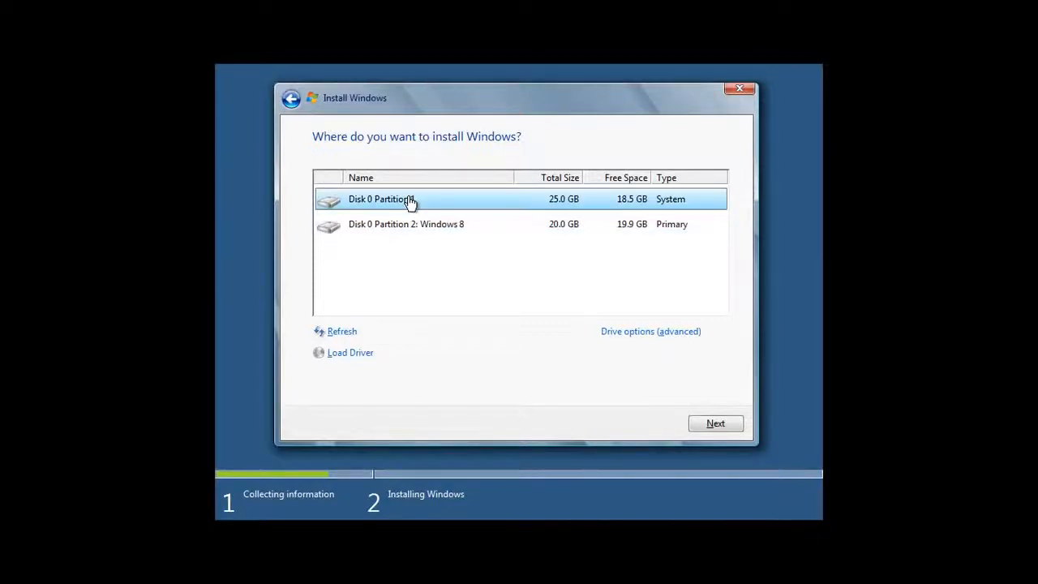
{"action": "left_click", "coordinate": [438, 233]}
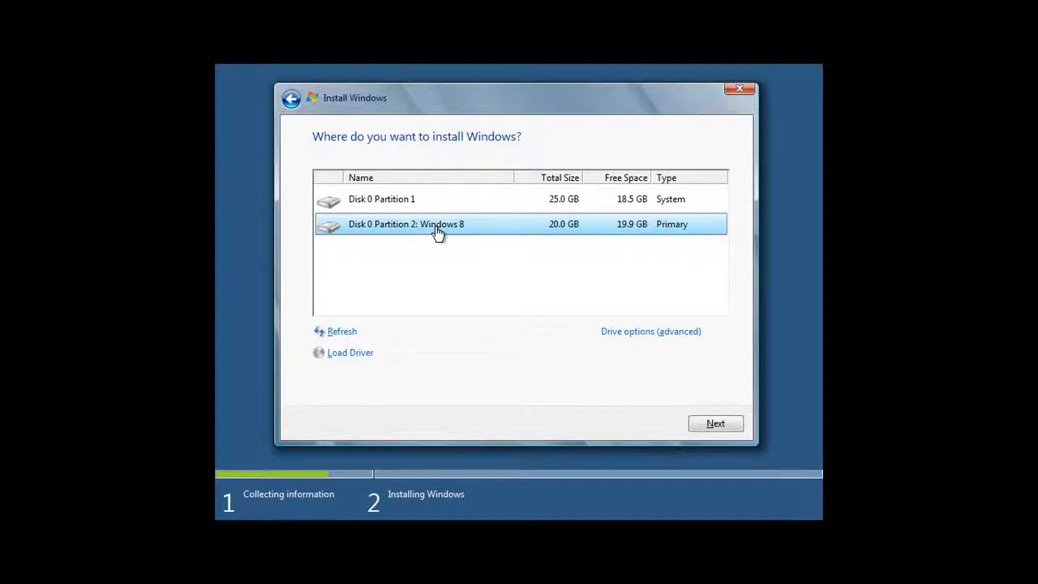
{"action": "left_click", "coordinate": [715, 424]}
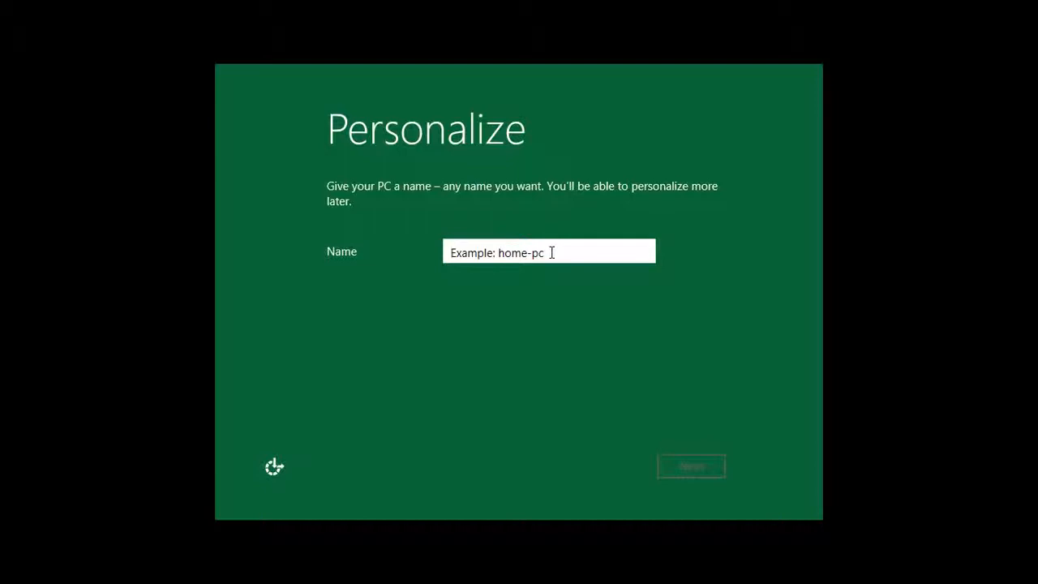
Step: Name the PC 'Pureinfotech' and accept the express settings
{"action": "type", "text": "Pu"}
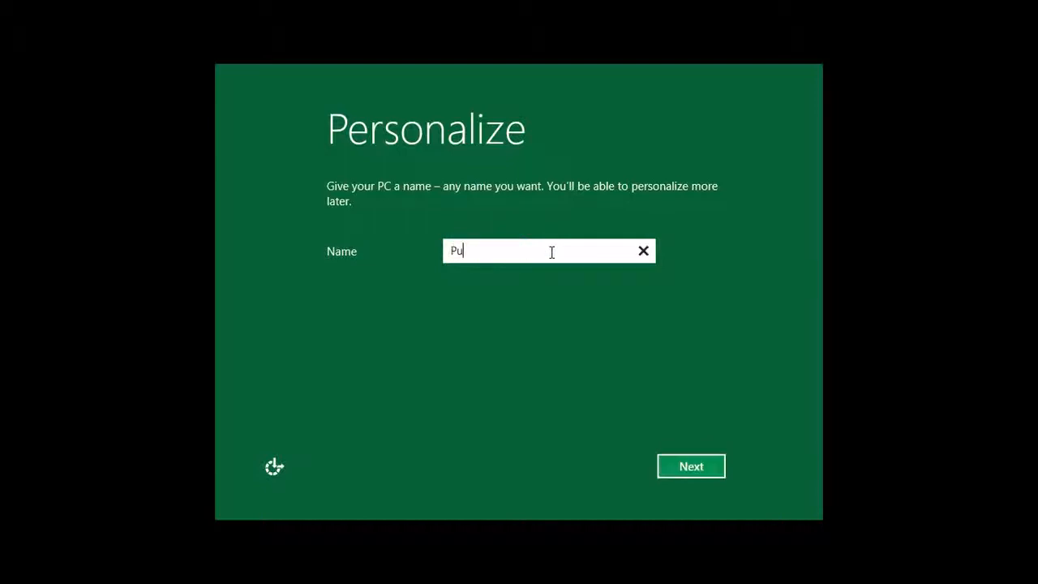
{"action": "type", "text": "reinfotech"}
{"action": "left_click", "coordinate": [703, 470]}
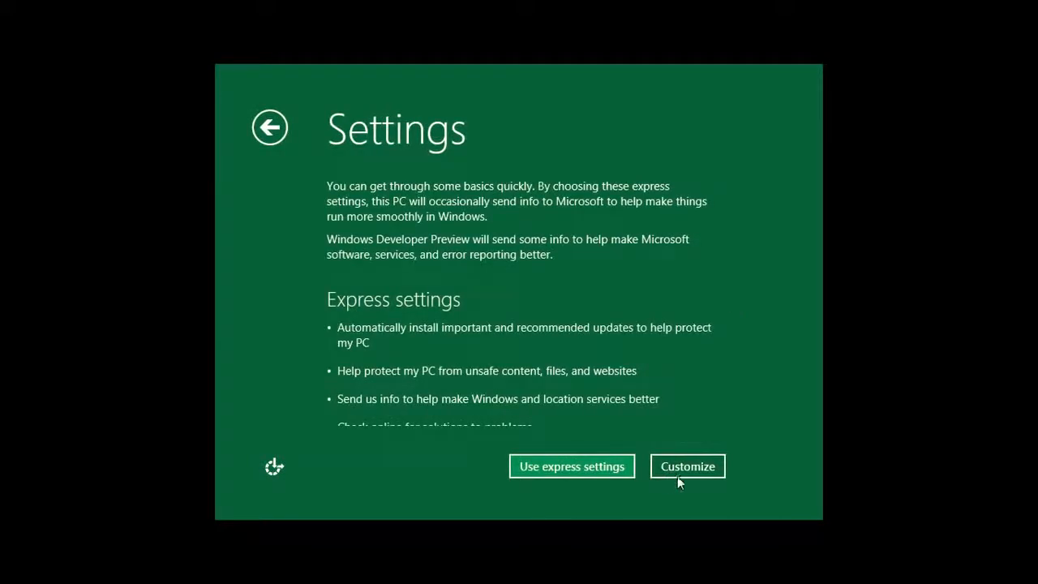
{"action": "left_click", "coordinate": [581, 468]}
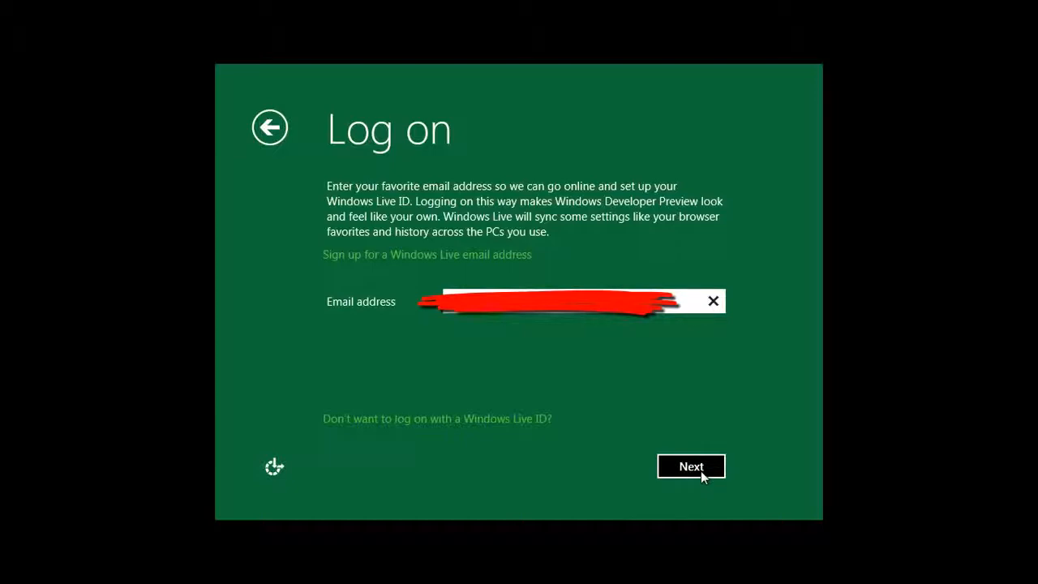
Step: Submit the Windows Live email and account password, then continue with a local account after sign-in fails
{"action": "left_click", "coordinate": [691, 467]}
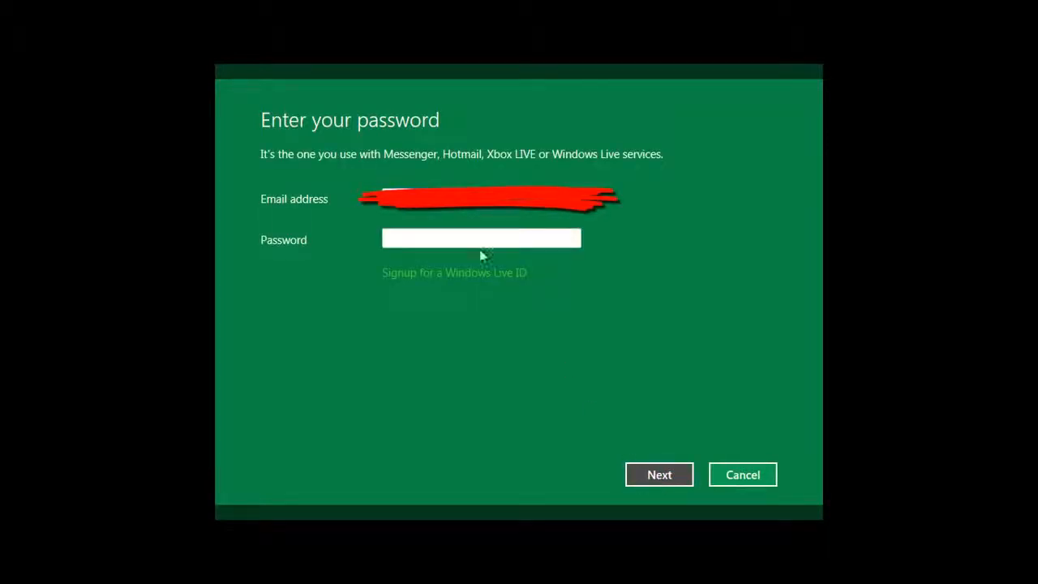
{"action": "left_click", "coordinate": [449, 235]}
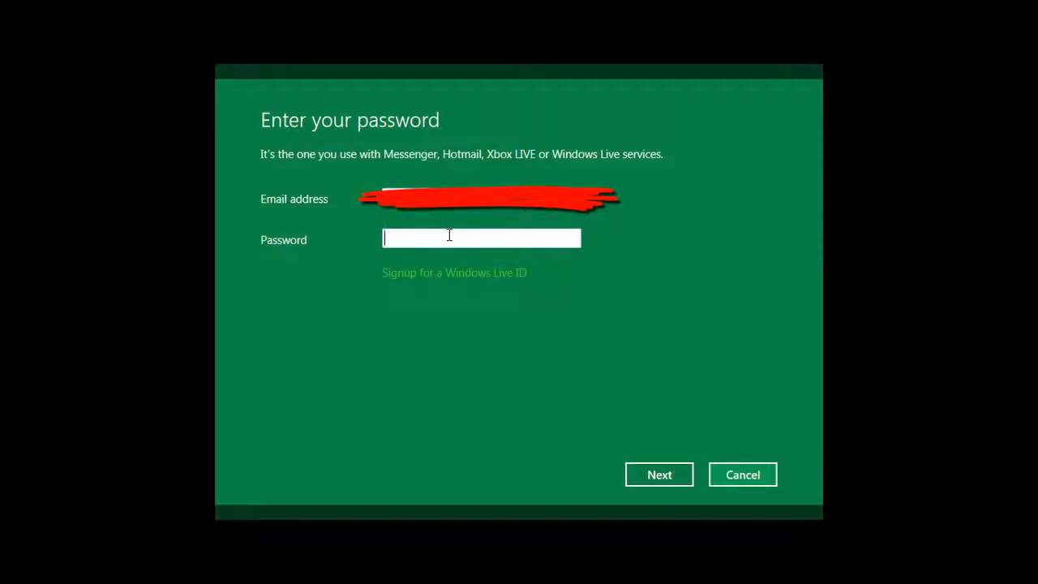
{"action": "type", "text": "••••••••"}
{"action": "left_click", "coordinate": [653, 480]}
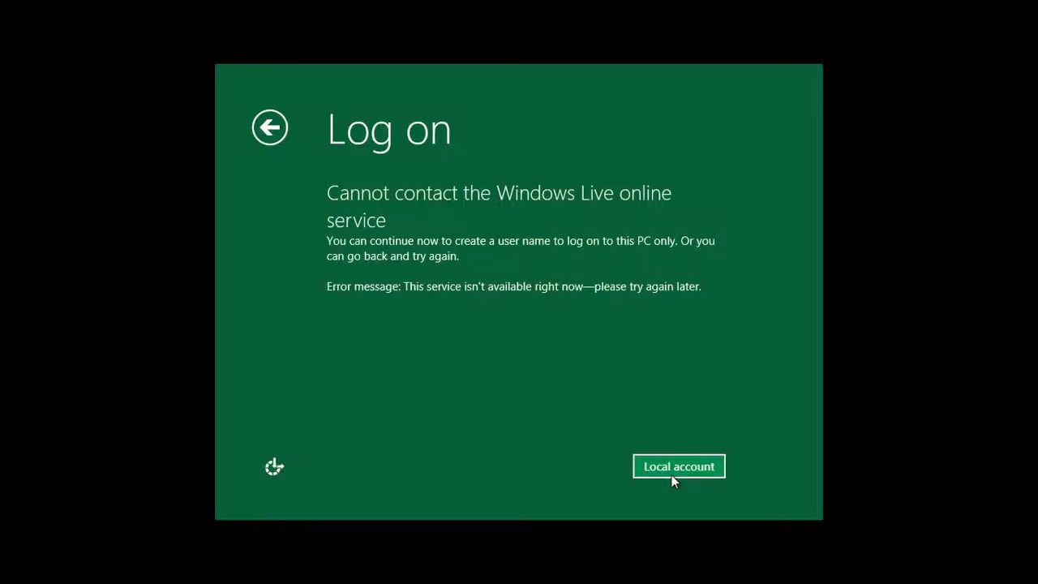
{"action": "left_click", "coordinate": [672, 475]}
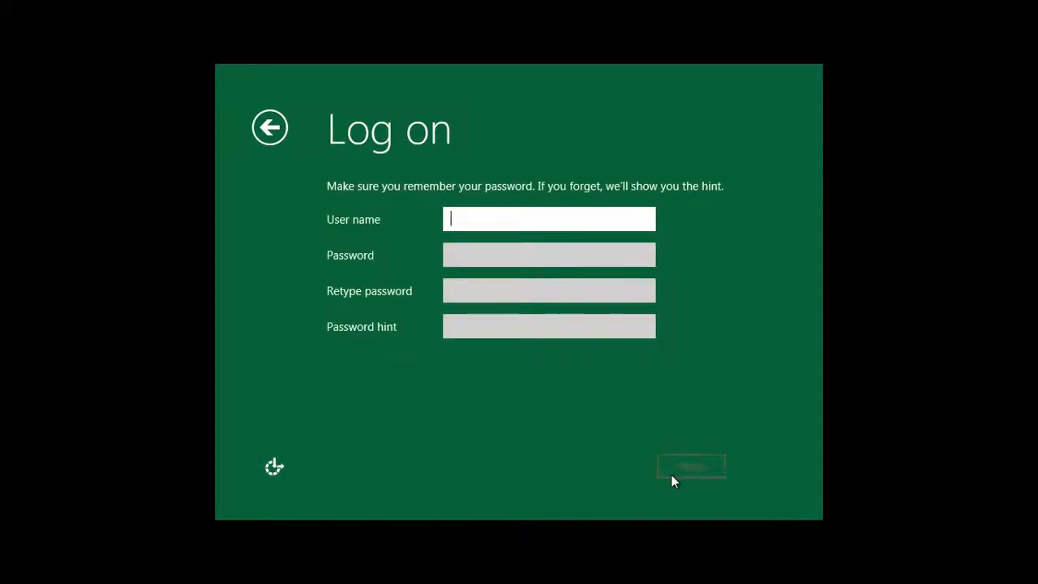
Step: Enter a user name for the local account and type its password
{"action": "type", "text": "amdin"}
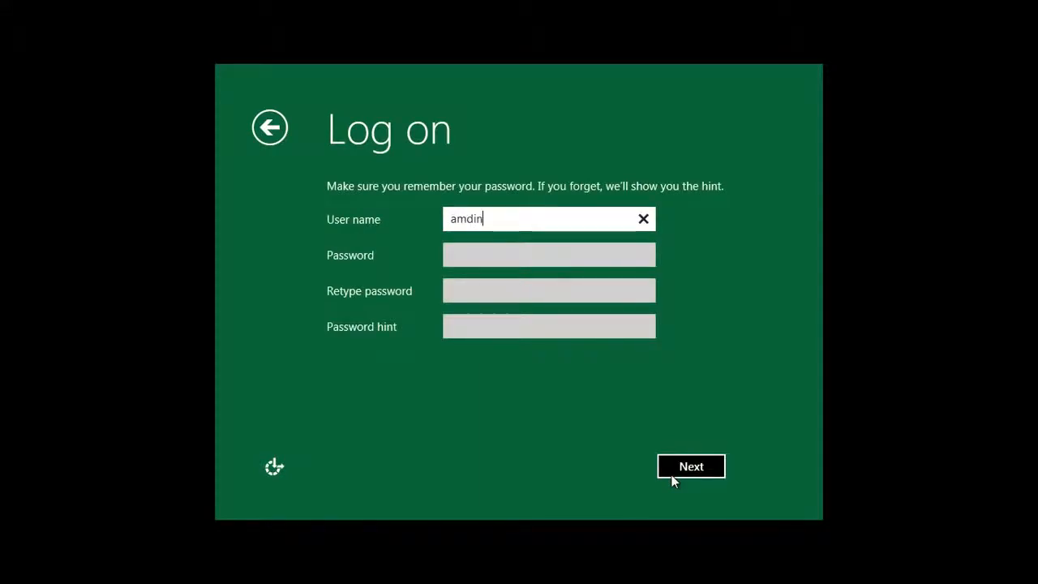
{"action": "key", "text": "BackSpace"}
{"action": "key", "text": "BackSpace"}
{"action": "key", "text": "BackSpace"}
{"action": "key", "text": "BackSpace"}
{"action": "key", "text": "BackSpace"}
{"action": "type", "text": "admin"}
{"action": "key", "text": "Tab"}
{"action": "key", "text": "shift+Tab"}
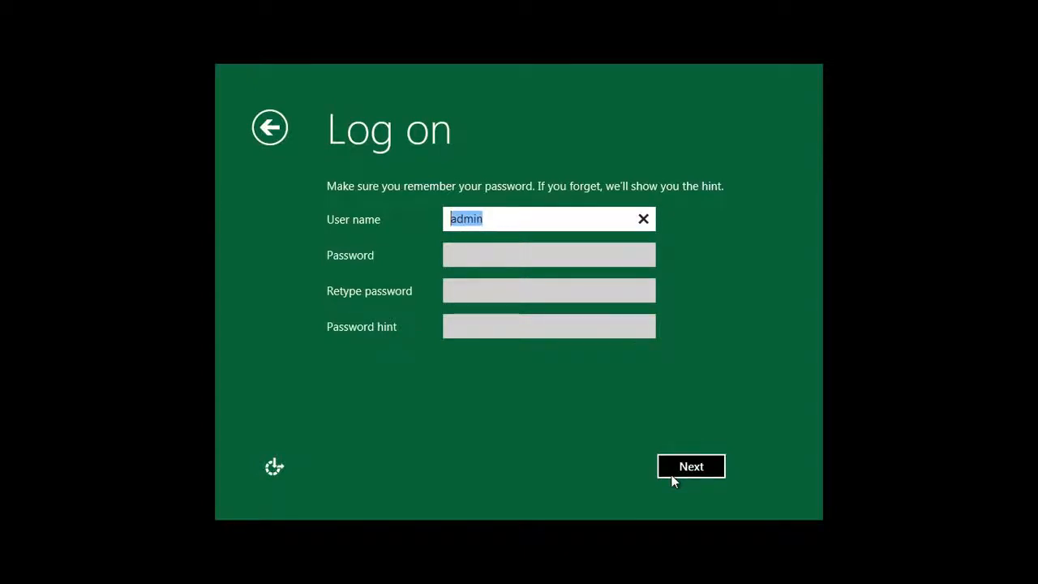
{"action": "type", "text": "PUre"}
{"action": "key", "text": "BackSpace"}
{"action": "key", "text": "BackSpace"}
{"action": "key", "text": "BackSpace"}
{"action": "type", "text": "ureinfotech"}
{"action": "key", "text": "Tab"}
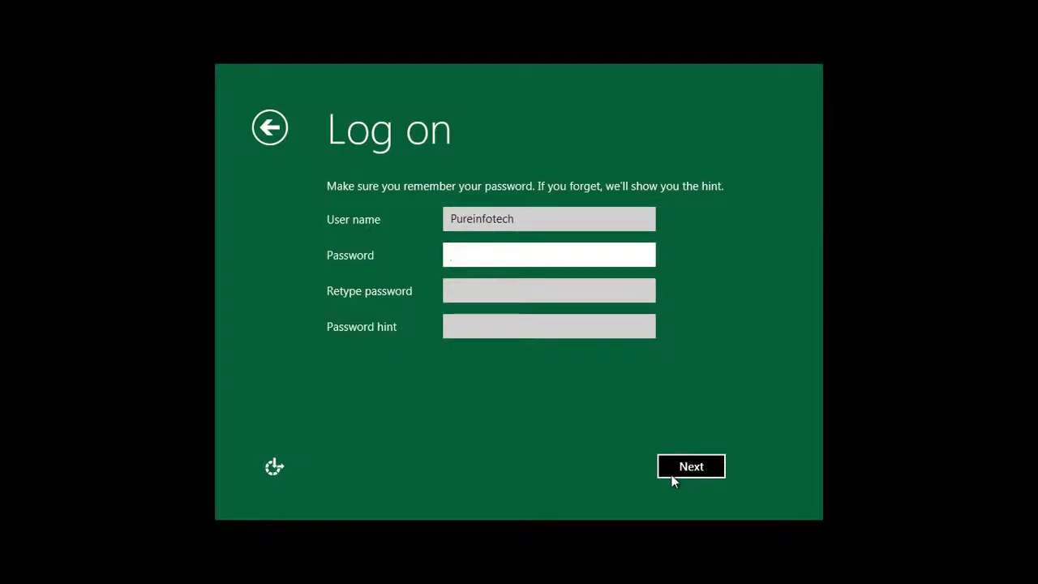
{"action": "type", "text": "********"}
{"action": "key", "text": "Tab"}
Step: Retype the password, add the hint 'nohint', and finish setup with user name admin
{"action": "type", "text": "********"}
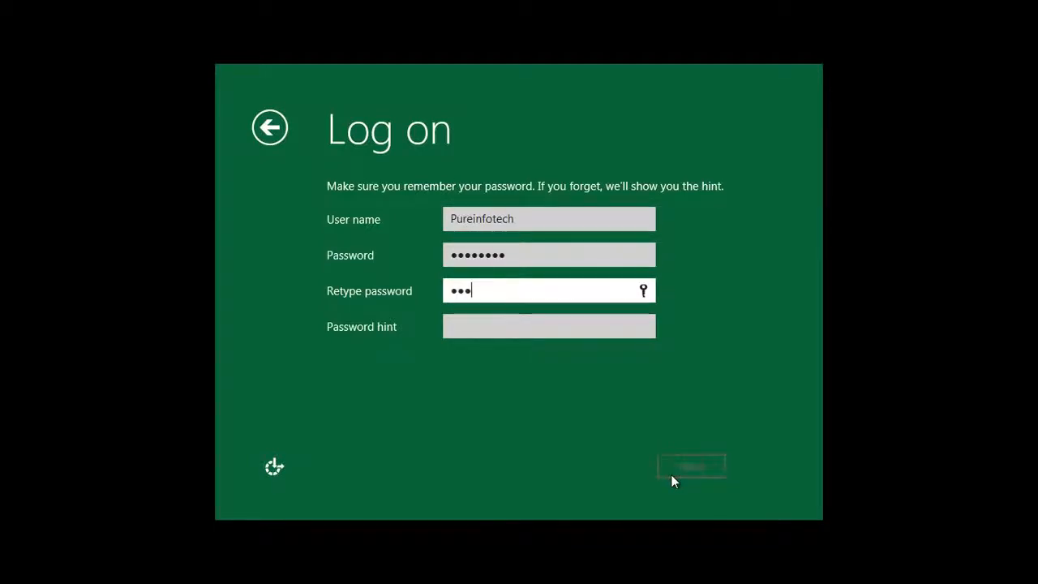
{"action": "key", "text": "Tab"}
{"action": "type", "text": "nohint"}
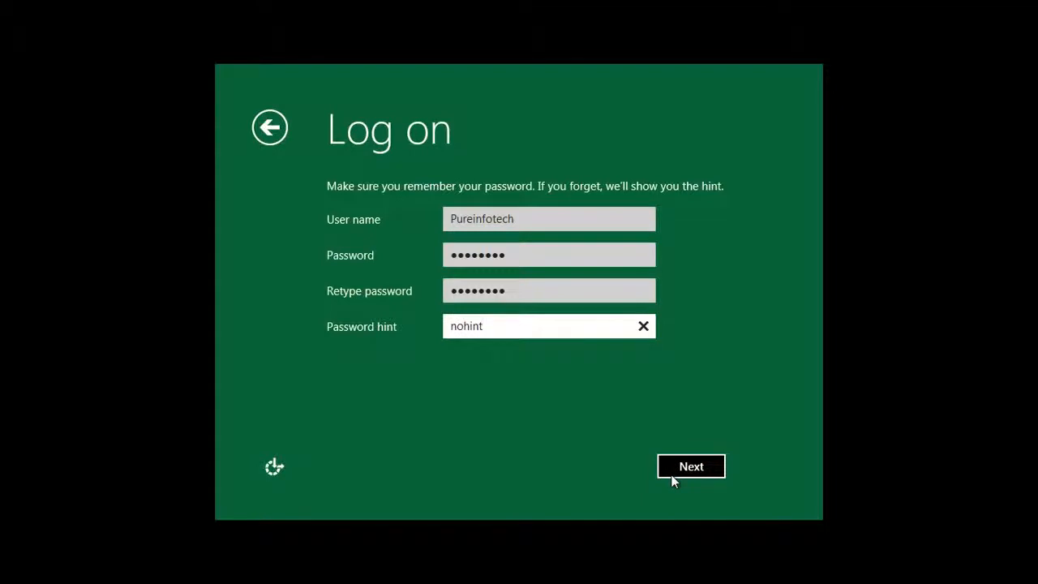
{"action": "left_click", "coordinate": [687, 472]}
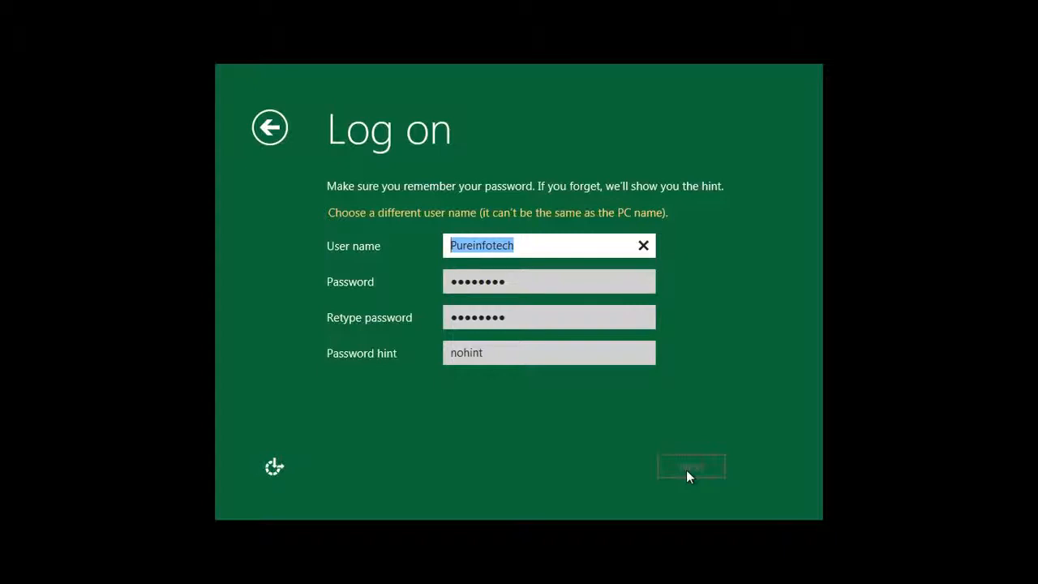
{"action": "type", "text": "ad"}
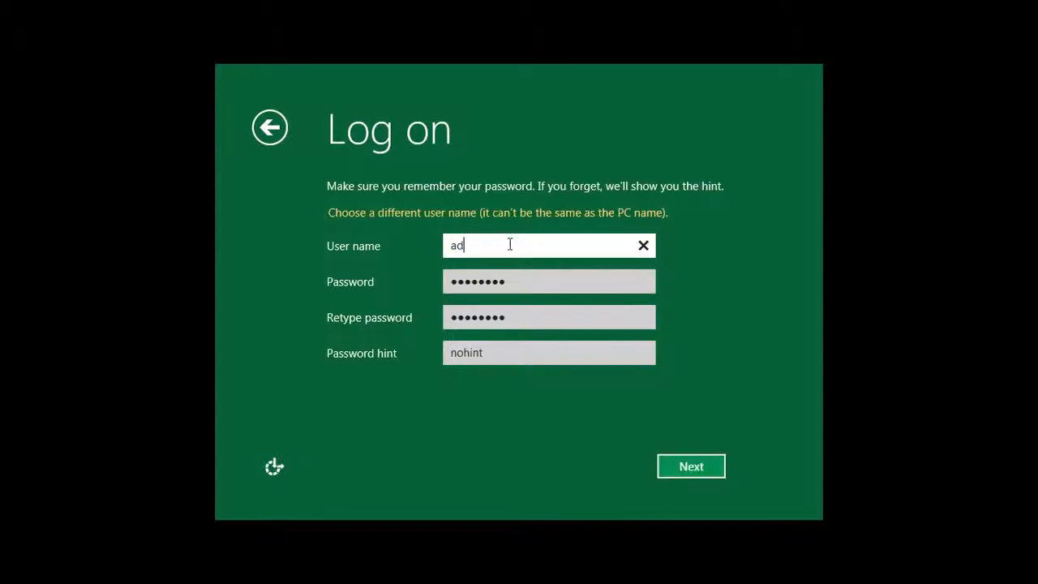
{"action": "type", "text": "min"}
{"action": "left_click", "coordinate": [698, 471]}
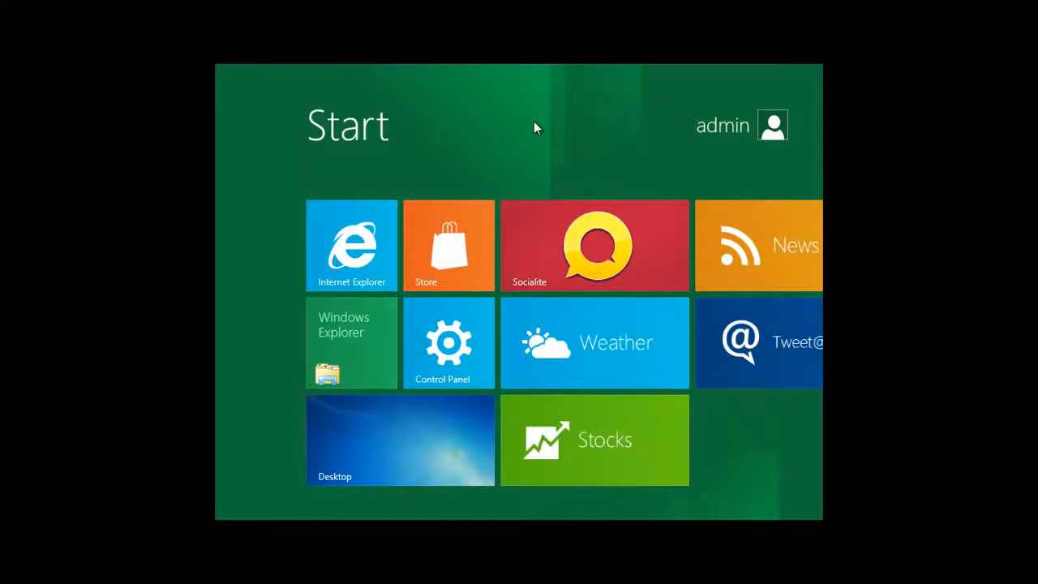
Step: Go to the desktop and open Computer to list the C: and D: drives
{"action": "left_click", "coordinate": [410, 444]}
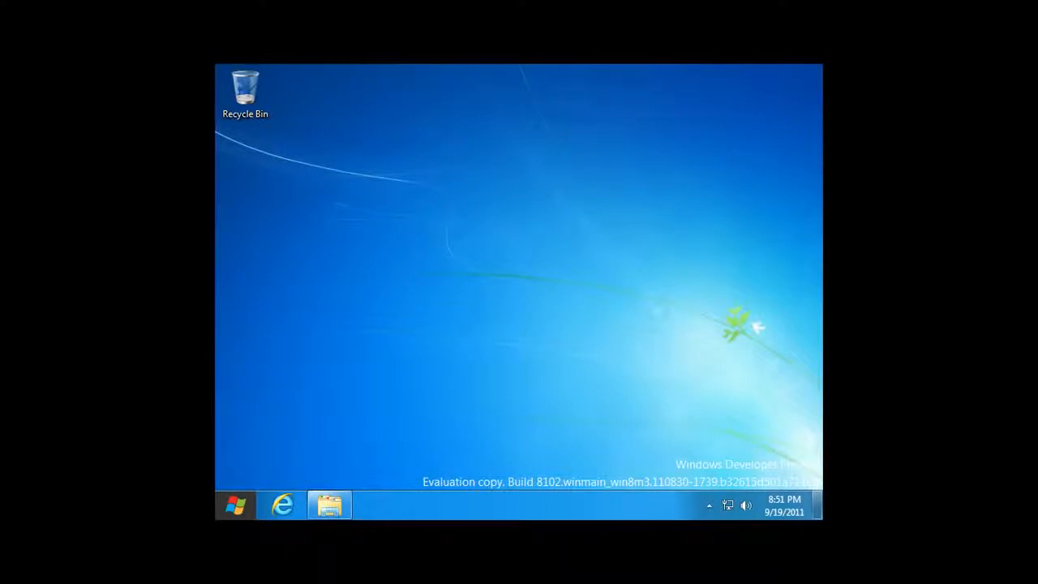
{"action": "left_click", "coordinate": [336, 506]}
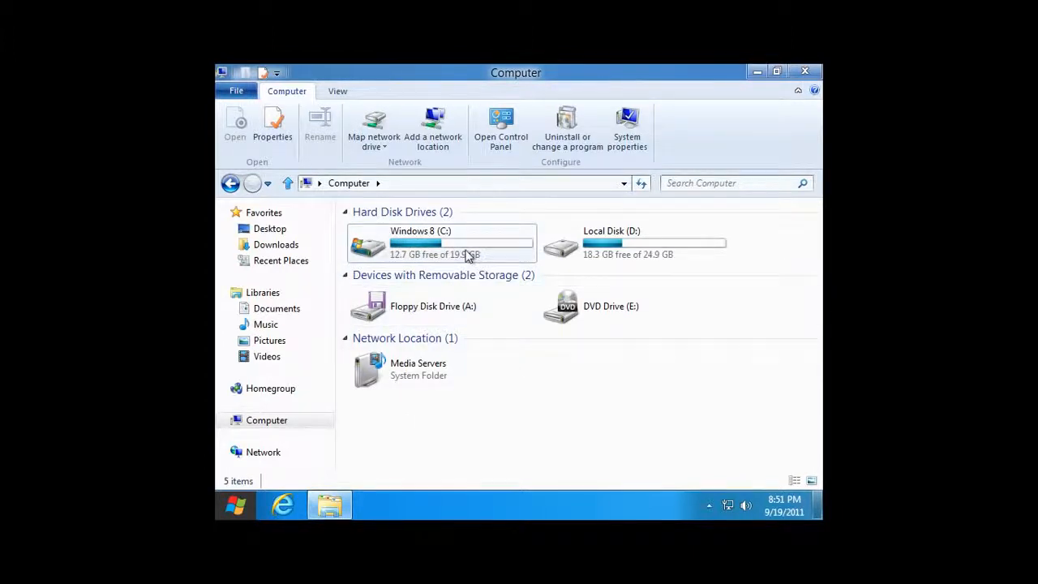
Step: Browse Windows 8 (C:) and Local Disk (D:), then minimize the Computer window
{"action": "left_click", "coordinate": [415, 247]}
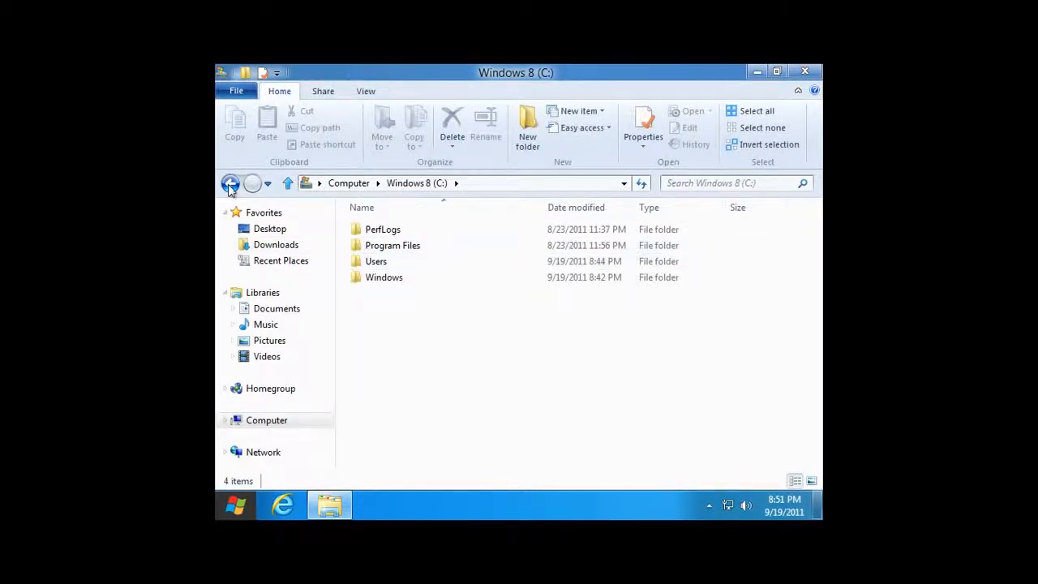
{"action": "left_click", "coordinate": [229, 184]}
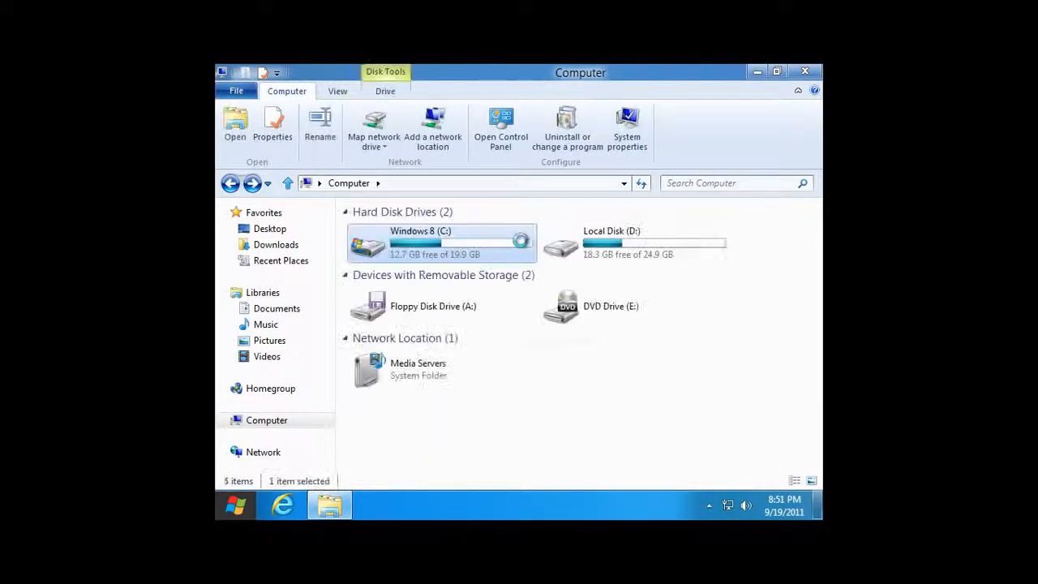
{"action": "double_click", "coordinate": [623, 247]}
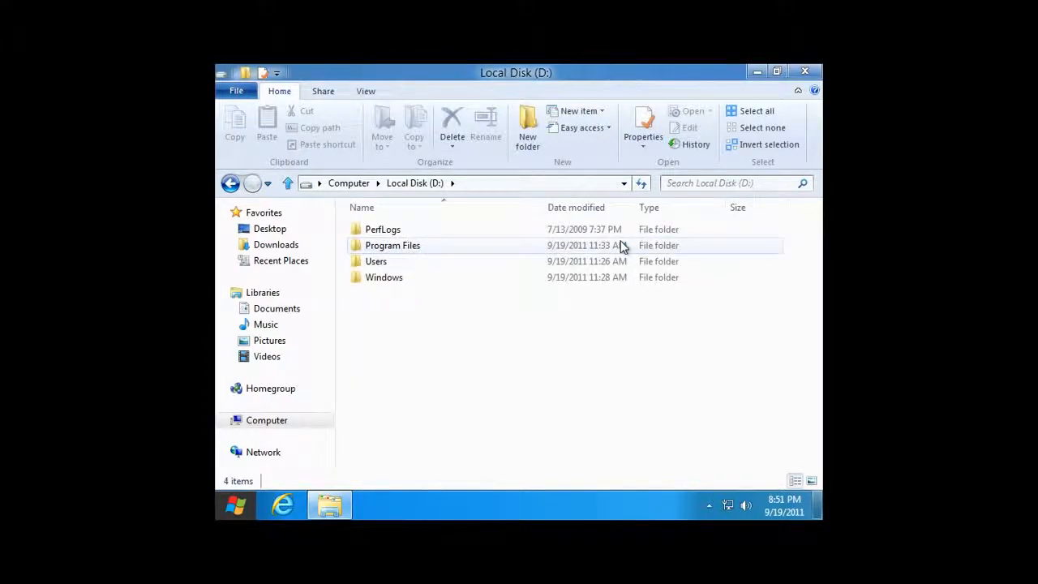
{"action": "left_click", "coordinate": [231, 184]}
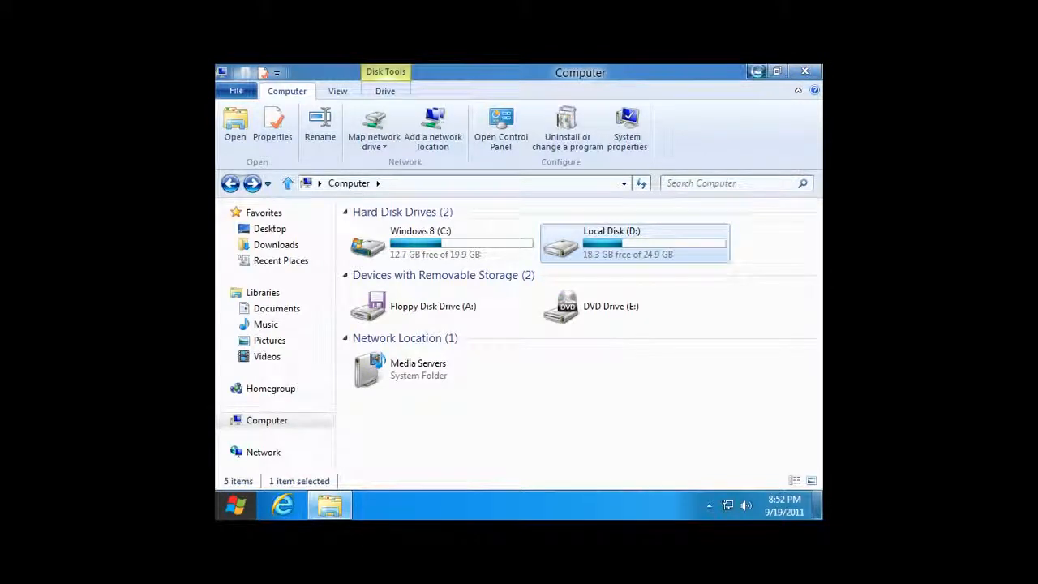
{"action": "left_click", "coordinate": [755, 72]}
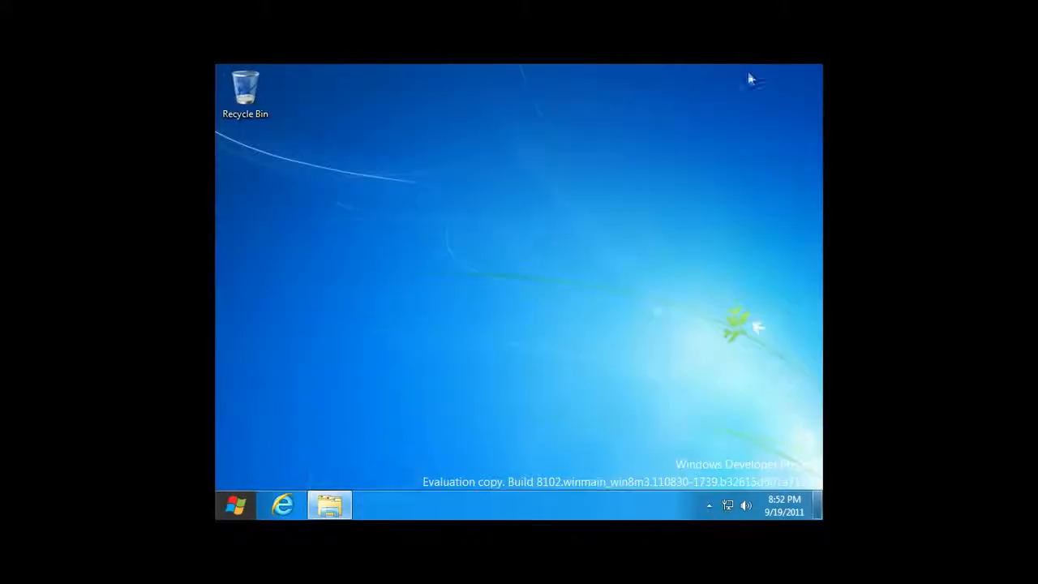
Step: Restart the PC from the Power menu in the Settings charm
{"action": "left_click", "coordinate": [232, 505]}
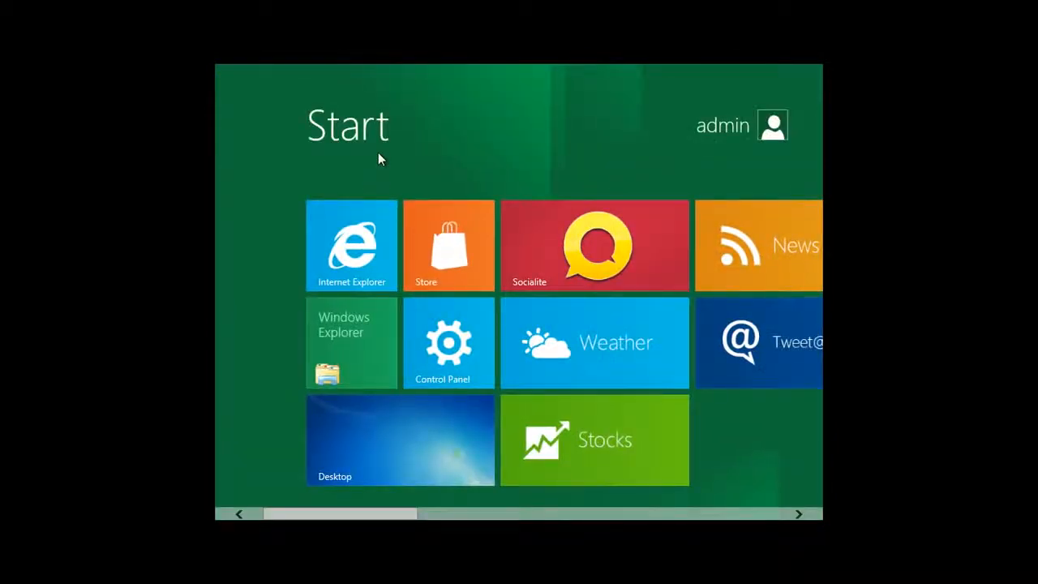
{"action": "key", "text": "super+i"}
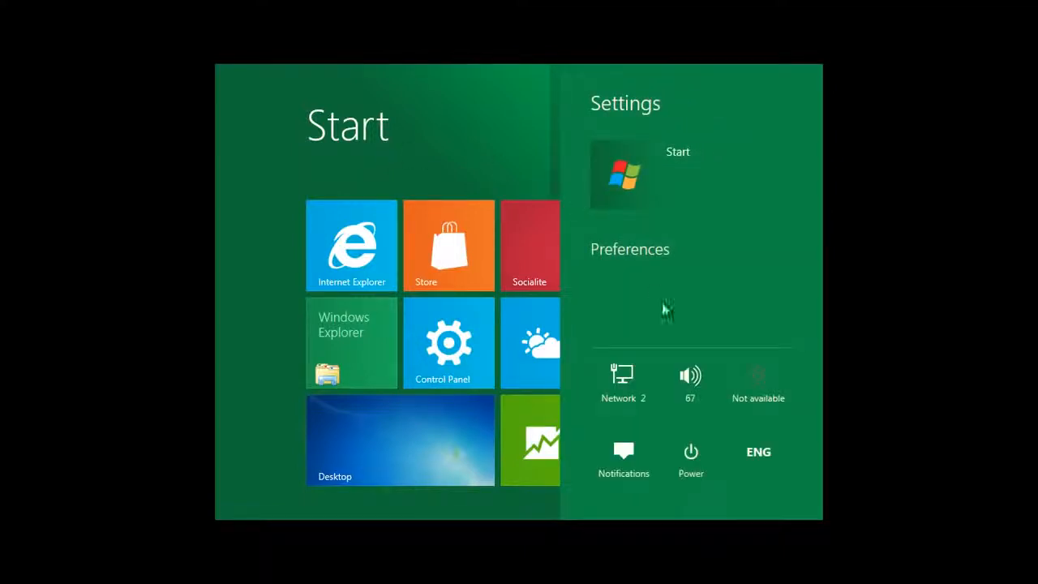
{"action": "left_click", "coordinate": [692, 458]}
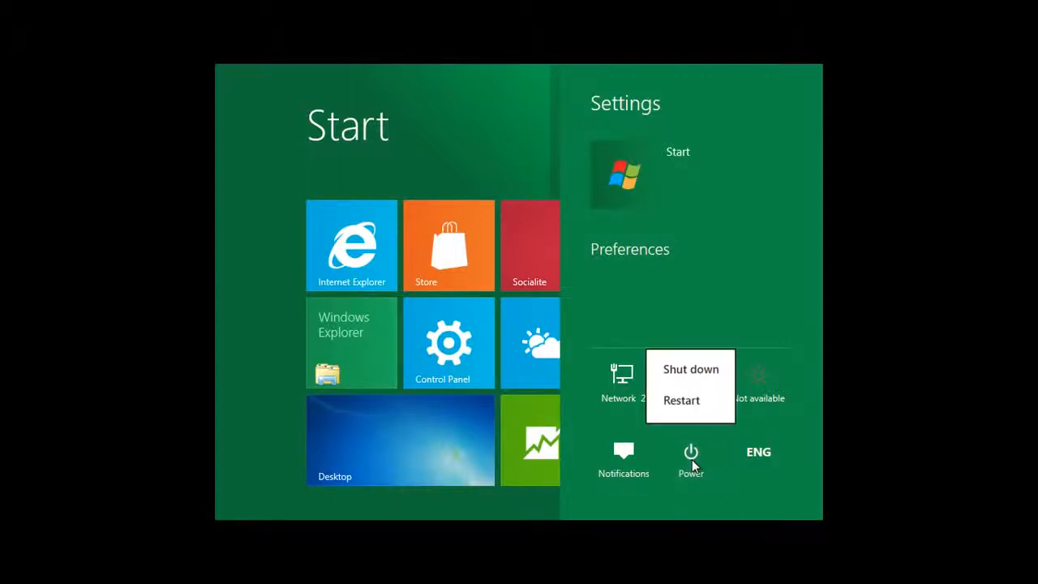
{"action": "left_click", "coordinate": [681, 400]}
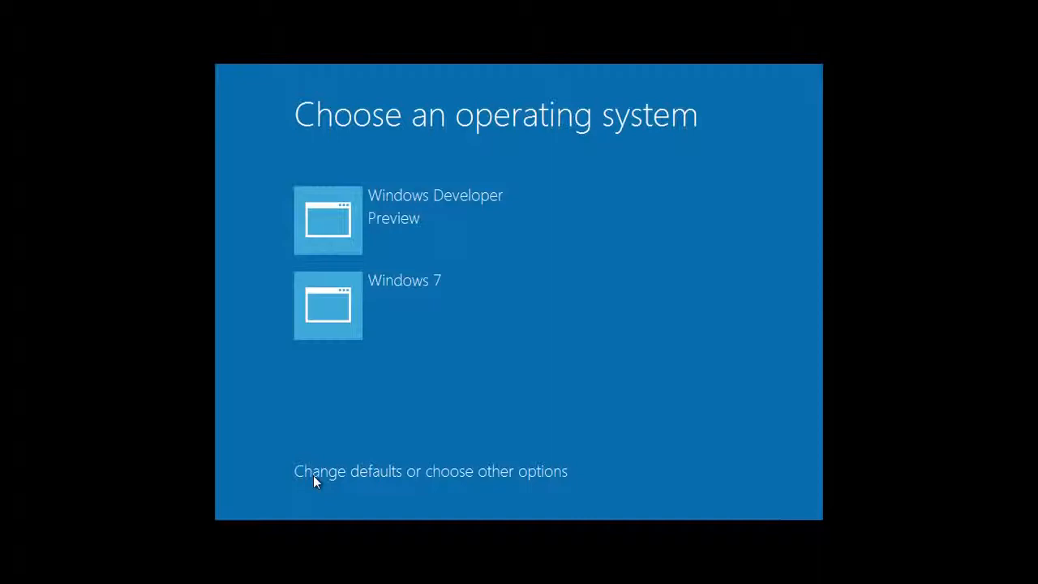
Step: Set Windows 7 as the default operating system and return to the OS list
{"action": "left_click", "coordinate": [354, 473]}
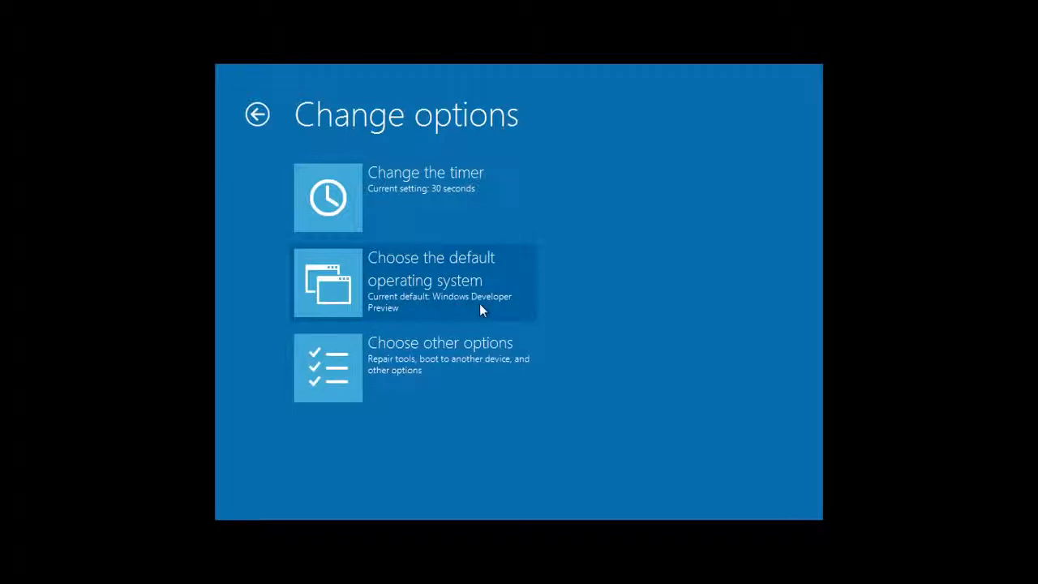
{"action": "left_click", "coordinate": [449, 286]}
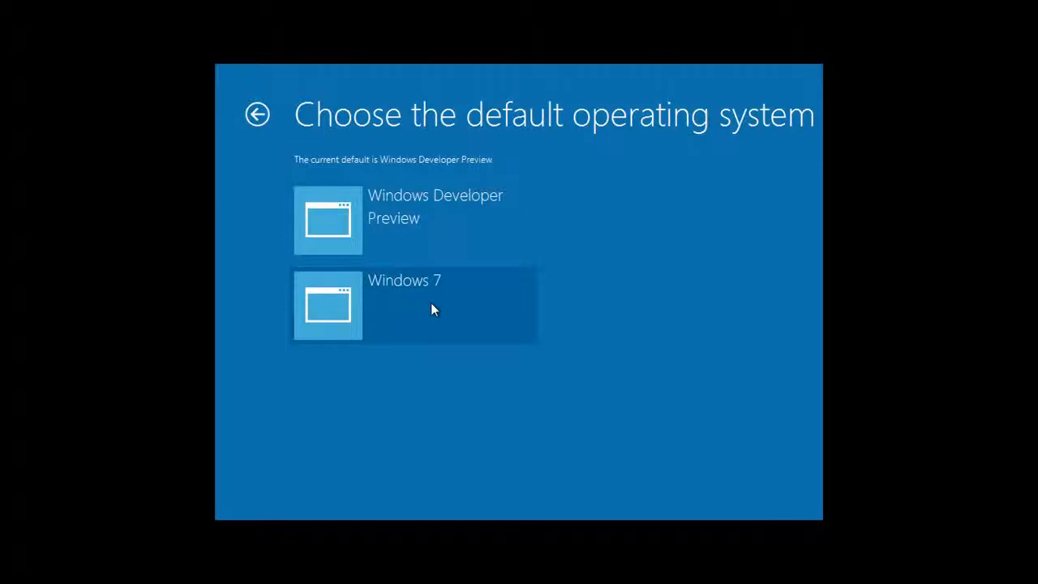
{"action": "left_click", "coordinate": [432, 306]}
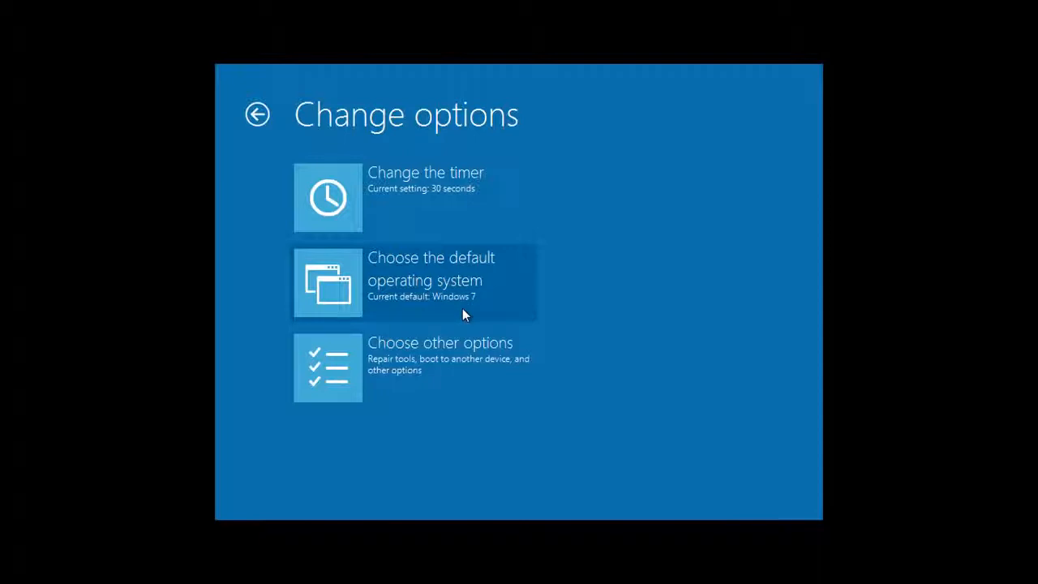
{"action": "left_click", "coordinate": [256, 114]}
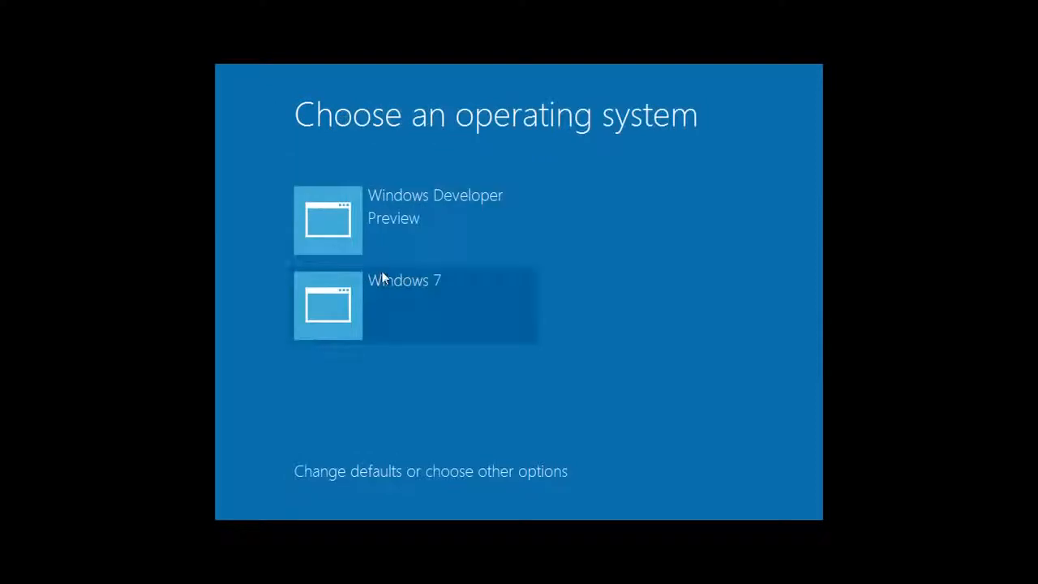
Step: Boot into Windows Developer Preview from the boot menu
{"action": "left_click", "coordinate": [412, 235]}
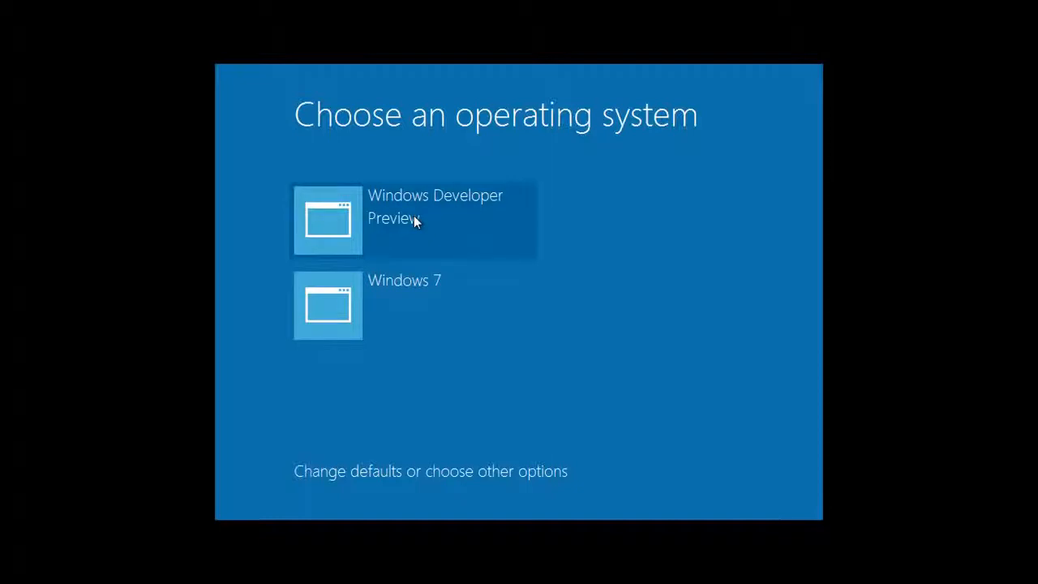